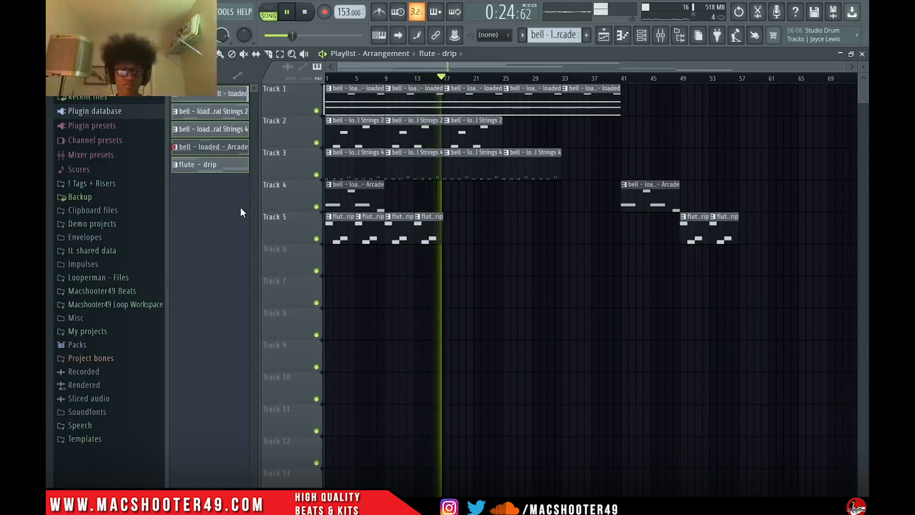
Stop playback, solo the bell - loaded channel in the channel rack, and open its notes in the piano roll.
{"action": "key", "text": "space"}
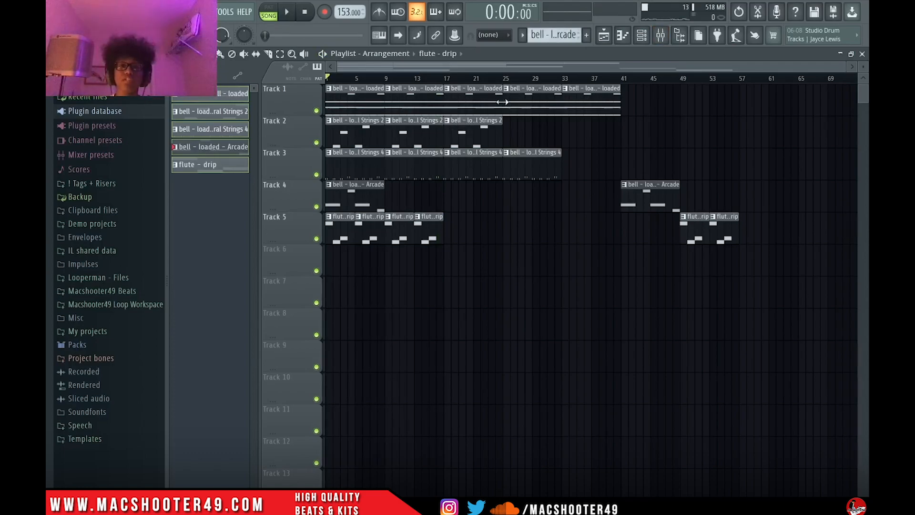
{"action": "left_click", "coordinate": [641, 43]}
{"action": "left_click", "coordinate": [573, 85]}
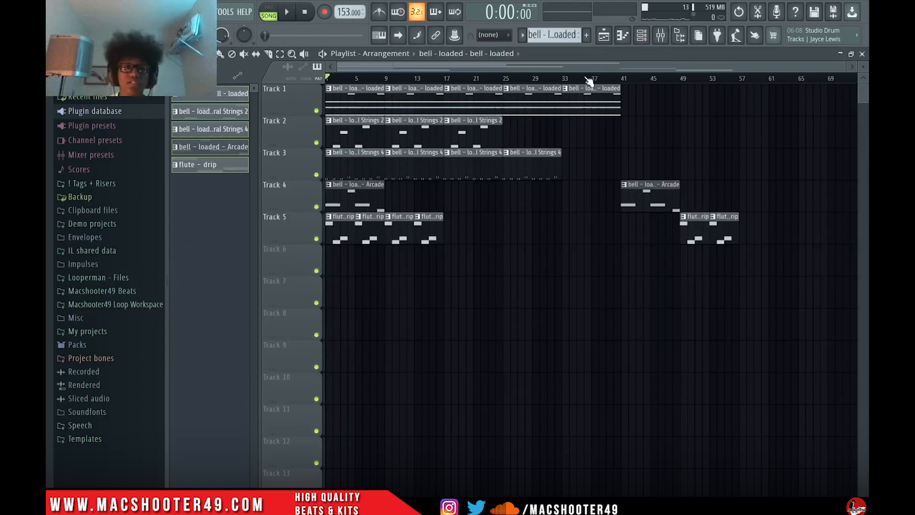
{"action": "left_click", "coordinate": [641, 35]}
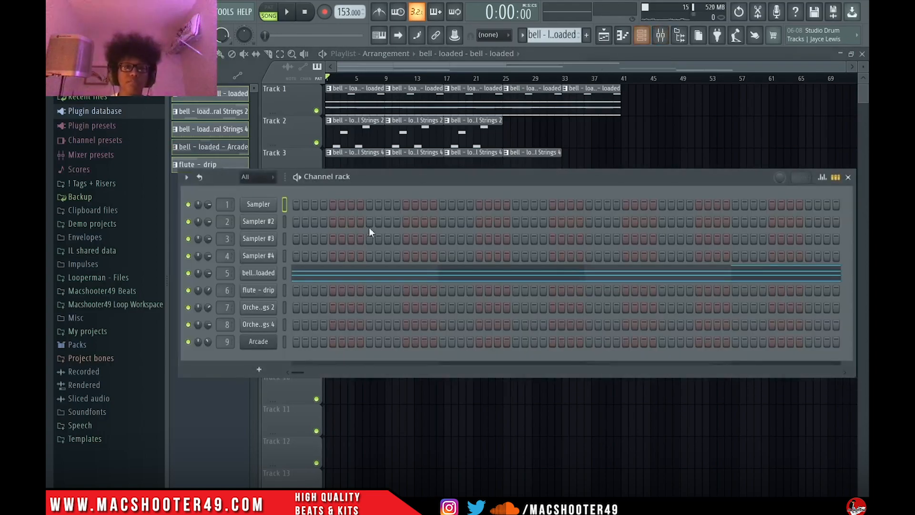
{"action": "right_click", "coordinate": [188, 273]}
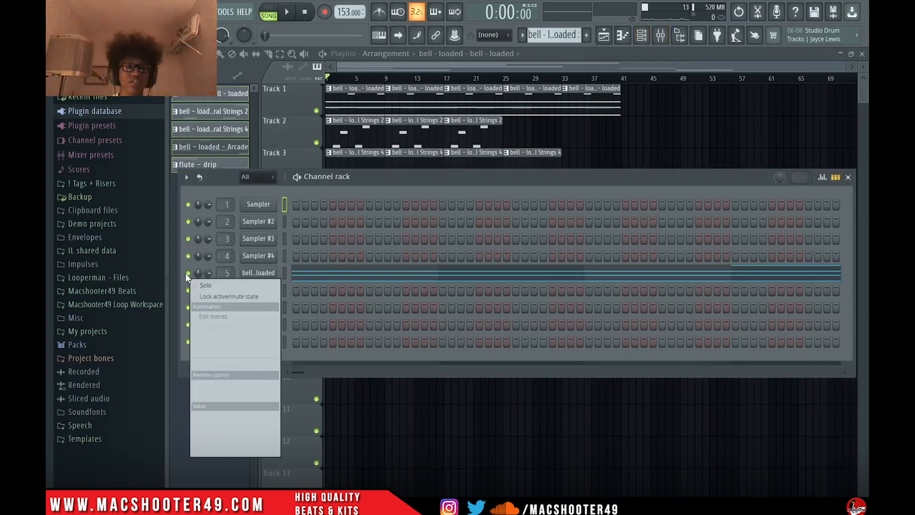
{"action": "left_click", "coordinate": [197, 282]}
{"action": "left_click", "coordinate": [337, 275]}
Play the soloed bell pattern in the piano roll and review its notes across all eight bars.
{"action": "key", "text": "space"}
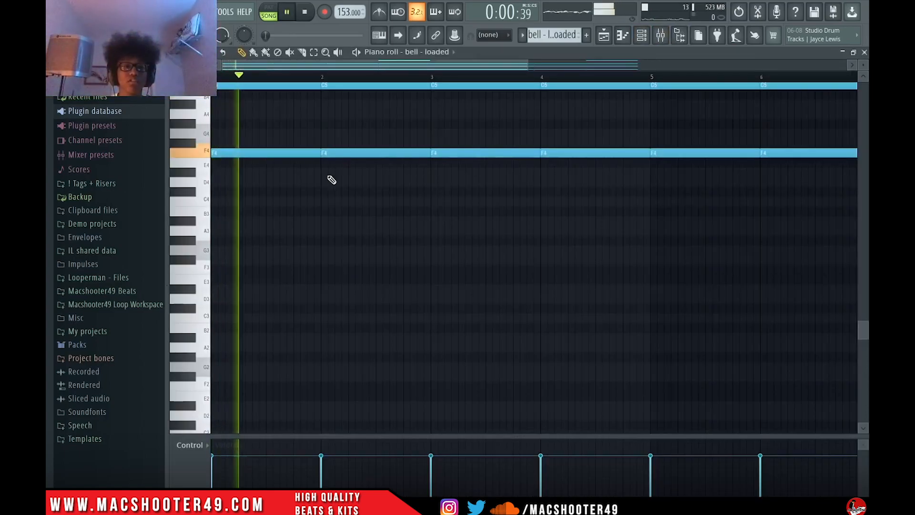
{"action": "scroll", "coordinate": [329, 178], "scroll_direction": "down", "scroll_amount": 2, "text": "ctrl"}
{"action": "scroll", "coordinate": [329, 177], "scroll_direction": "up", "scroll_amount": 3}
{"action": "scroll", "coordinate": [327, 176], "scroll_direction": "down", "scroll_amount": 1, "text": "ctrl"}
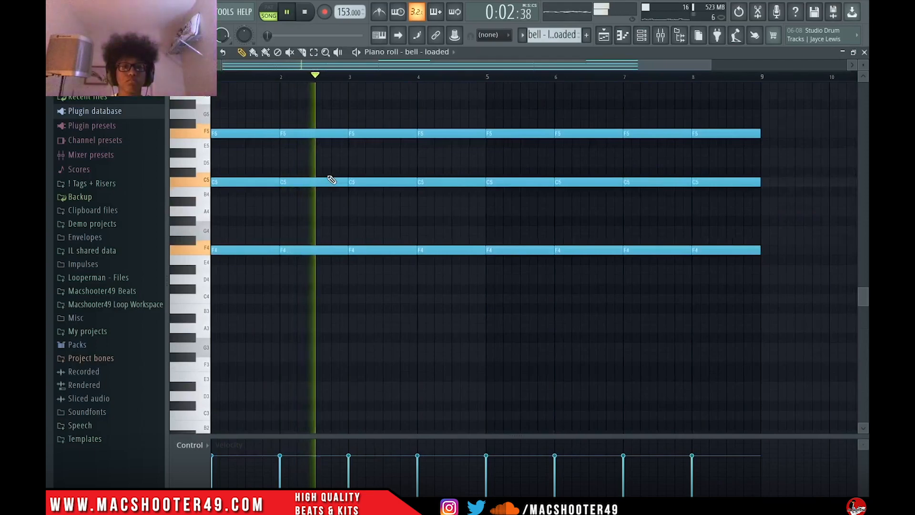
{"action": "scroll", "coordinate": [329, 180], "scroll_direction": "up", "scroll_amount": 3}
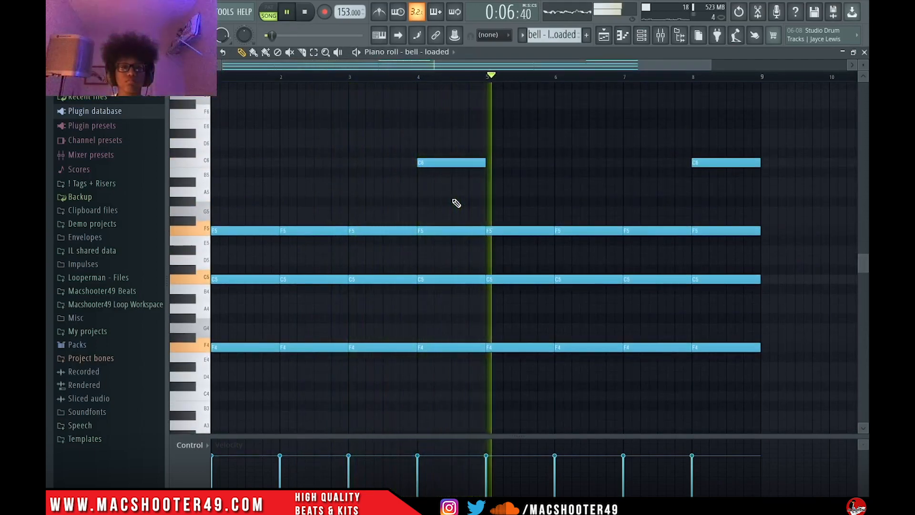
{"action": "key", "text": "space"}
{"action": "scroll", "coordinate": [216, 243], "scroll_direction": "up", "scroll_amount": 1}
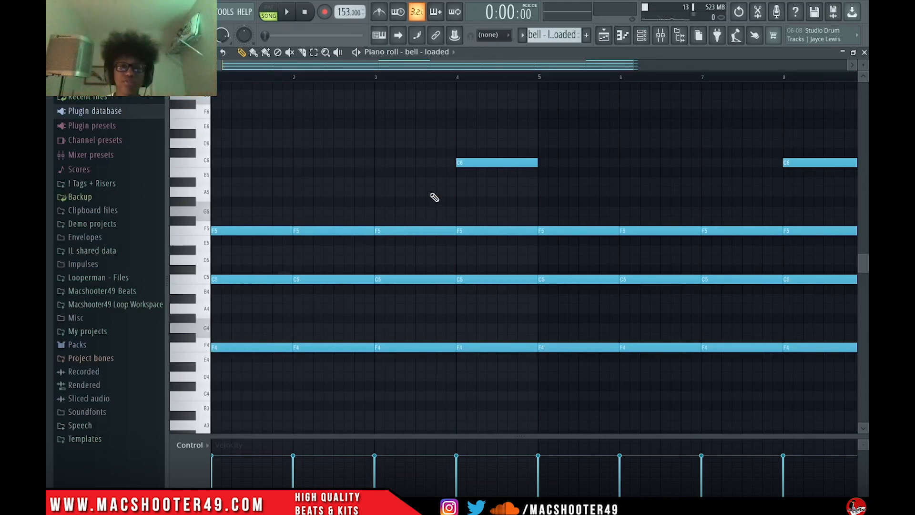
{"action": "scroll", "coordinate": [434, 199], "scroll_direction": "down", "scroll_amount": 1}
Examine the root note and scale choices for the piano roll's scale highlighting, leaving the selection as it is.
{"action": "left_click", "coordinate": [174, 52]}
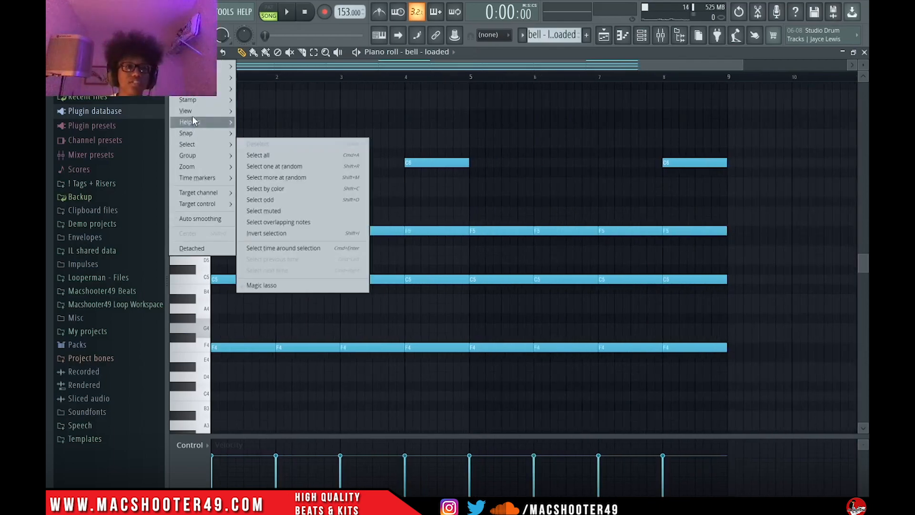
{"action": "mouse_move", "coordinate": [190, 133]}
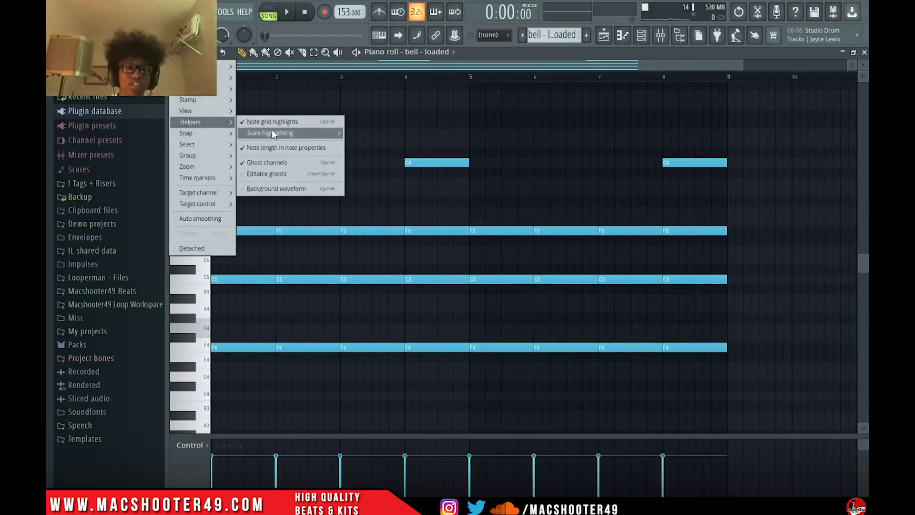
{"action": "mouse_move", "coordinate": [272, 133]}
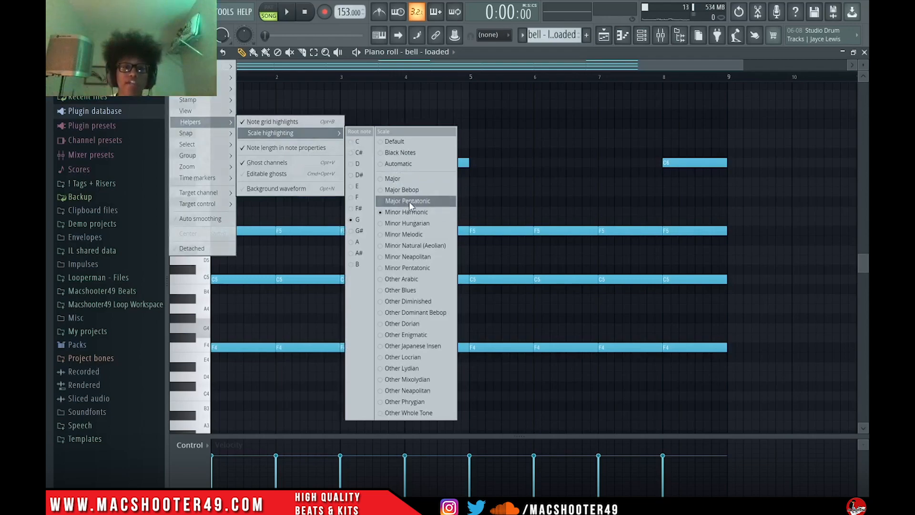
{"action": "left_click", "coordinate": [553, 52]}
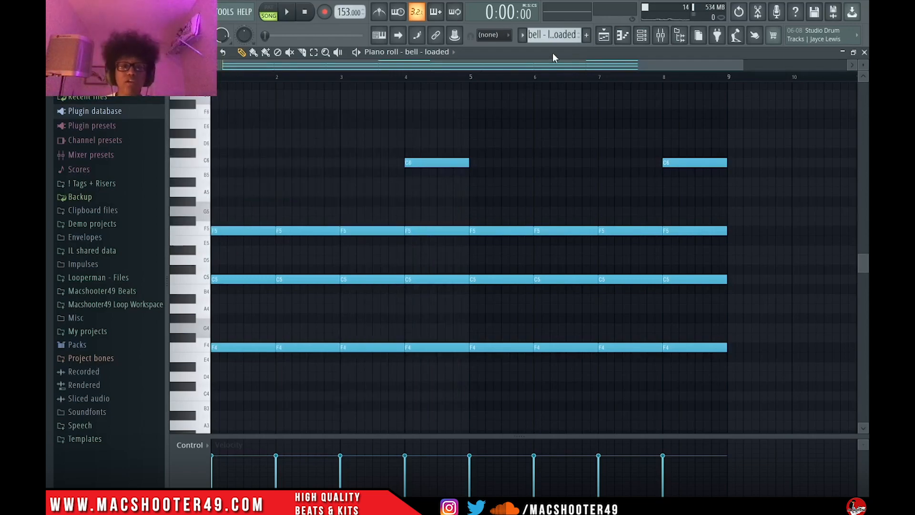
{"action": "left_click", "coordinate": [174, 53]}
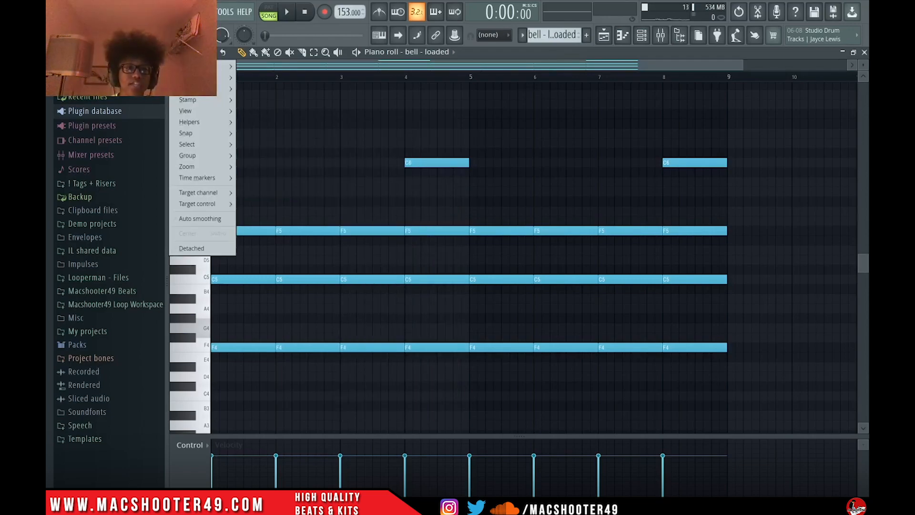
{"action": "mouse_move", "coordinate": [194, 130]}
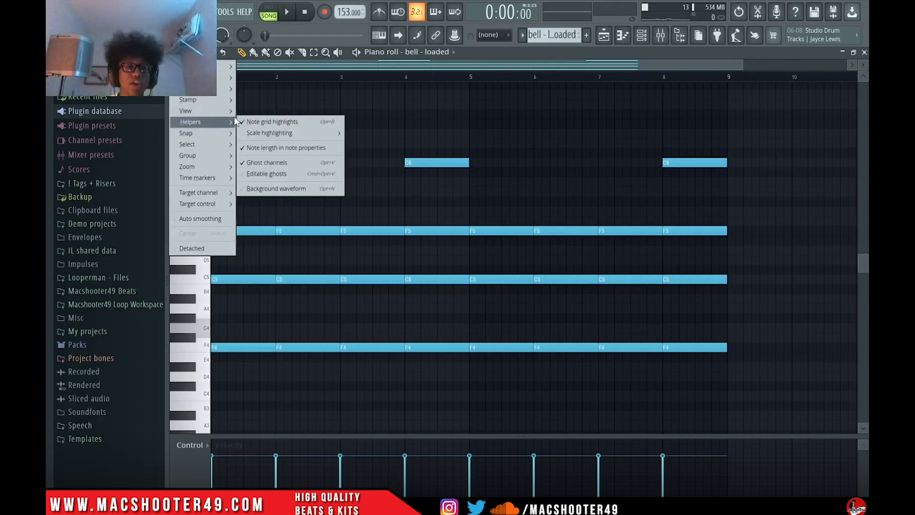
{"action": "mouse_move", "coordinate": [291, 133]}
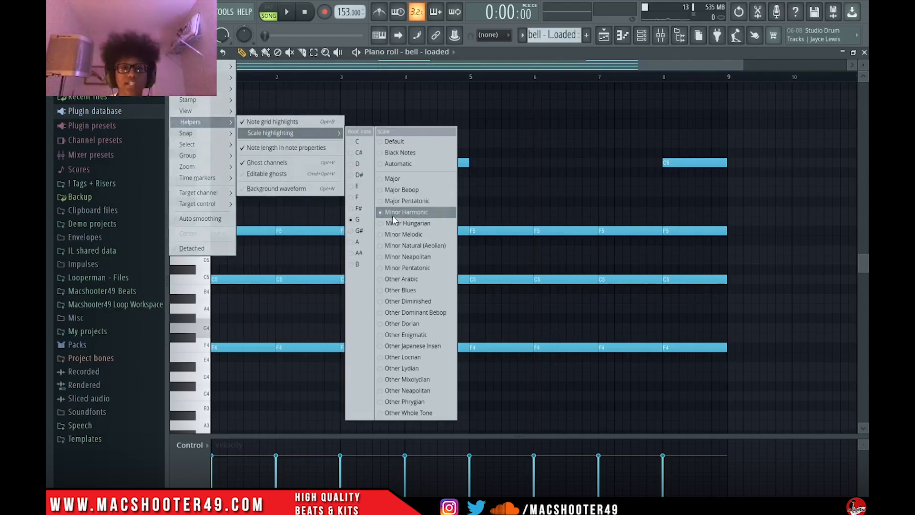
{"action": "left_click", "coordinate": [714, 53]}
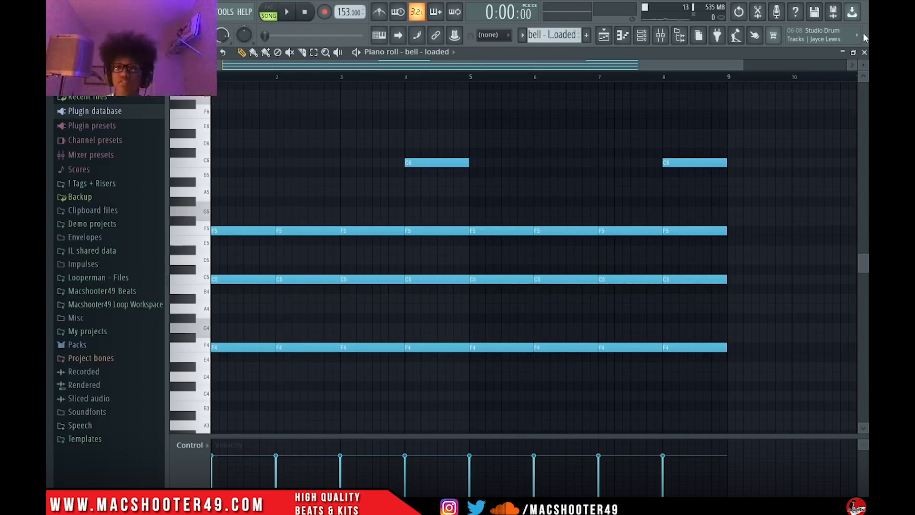
Close the piano roll and solo Track 2 in the playlist for playback.
{"action": "left_click", "coordinate": [864, 52]}
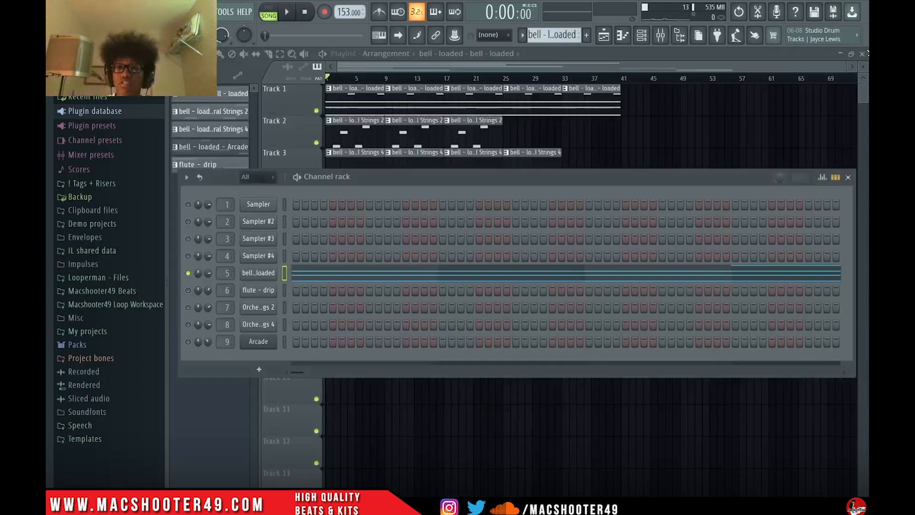
{"action": "right_click", "coordinate": [316, 143]}
{"action": "key", "text": "space"}
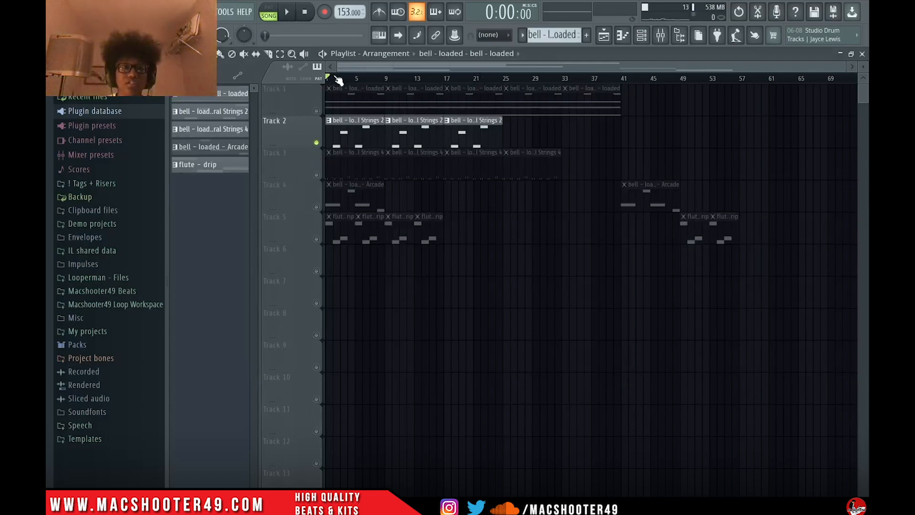
Turn off the solo on the bell - loaded channel and hide the channel rack.
{"action": "left_click", "coordinate": [641, 35]}
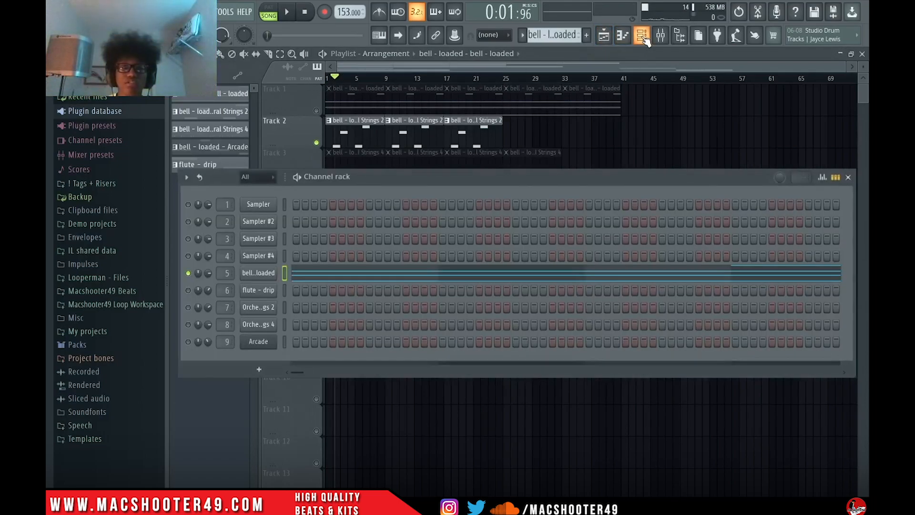
{"action": "right_click", "coordinate": [189, 275]}
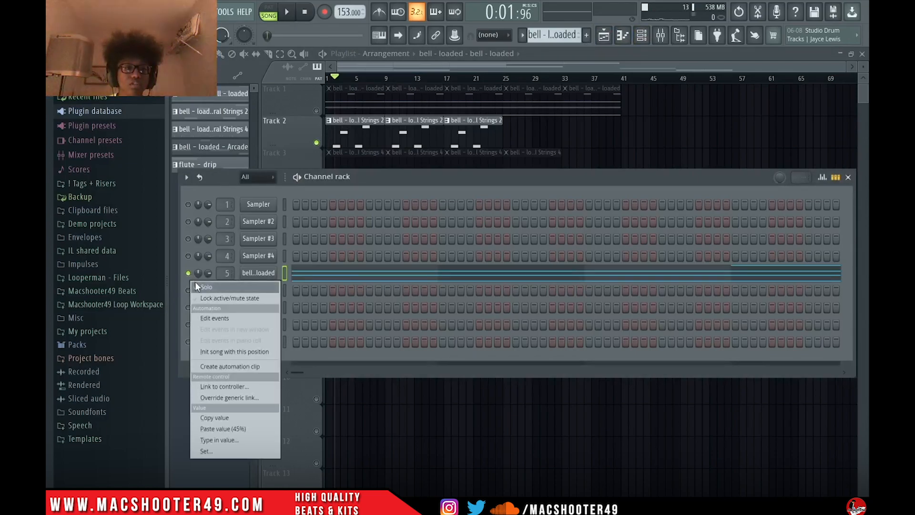
{"action": "left_click", "coordinate": [197, 285]}
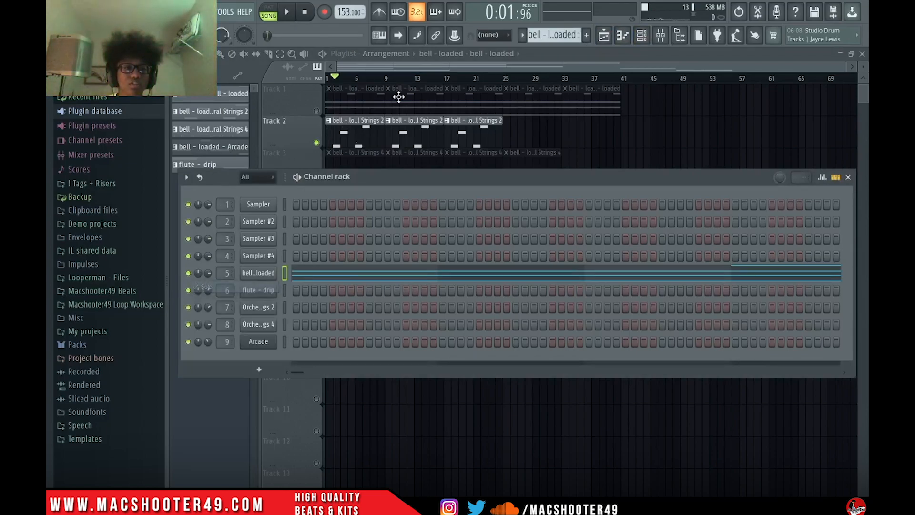
{"action": "left_click", "coordinate": [641, 38]}
Play the Orchestral Strings 2 clips on soloed Track 2, stop, and return the playhead to the song start.
{"action": "key", "text": "space"}
{"action": "scroll", "coordinate": [277, 159], "scroll_direction": "up", "scroll_amount": 3}
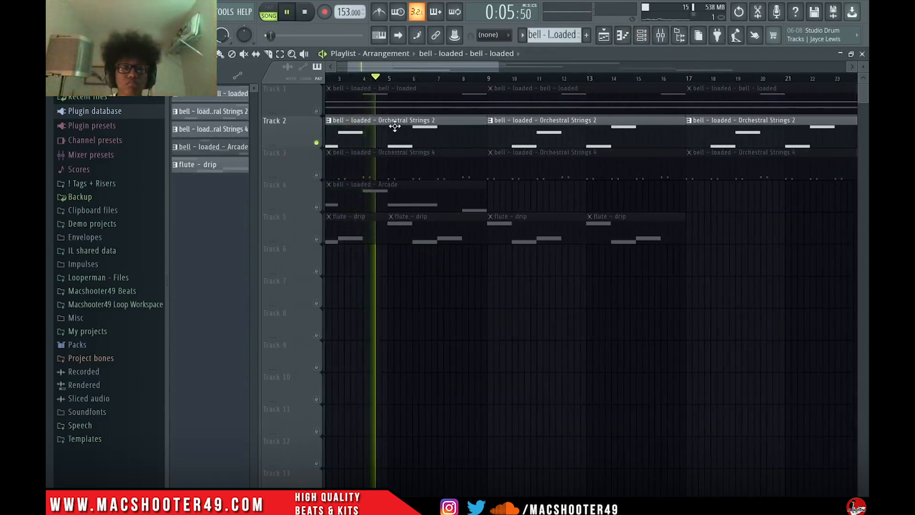
{"action": "scroll", "coordinate": [394, 127], "scroll_direction": "down", "scroll_amount": 2}
{"action": "scroll", "coordinate": [395, 126], "scroll_direction": "down", "scroll_amount": 2}
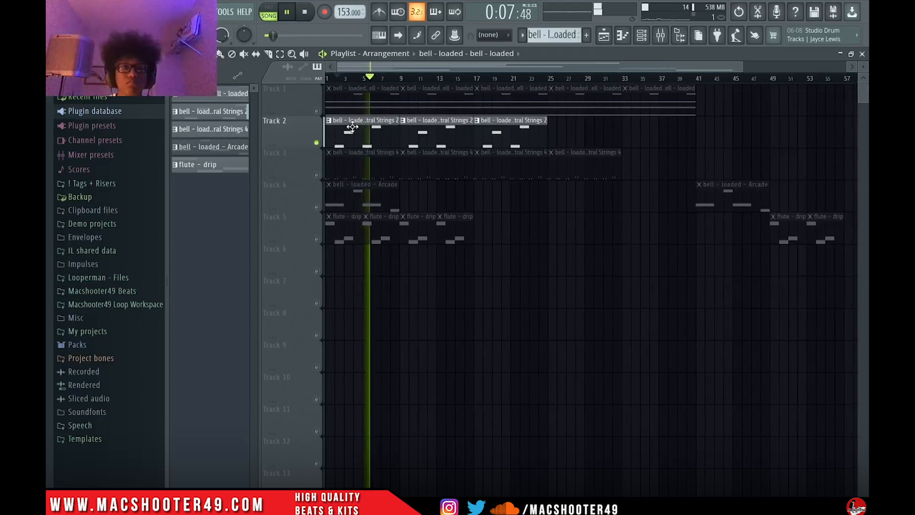
{"action": "scroll", "coordinate": [273, 180], "scroll_direction": "up", "scroll_amount": 4}
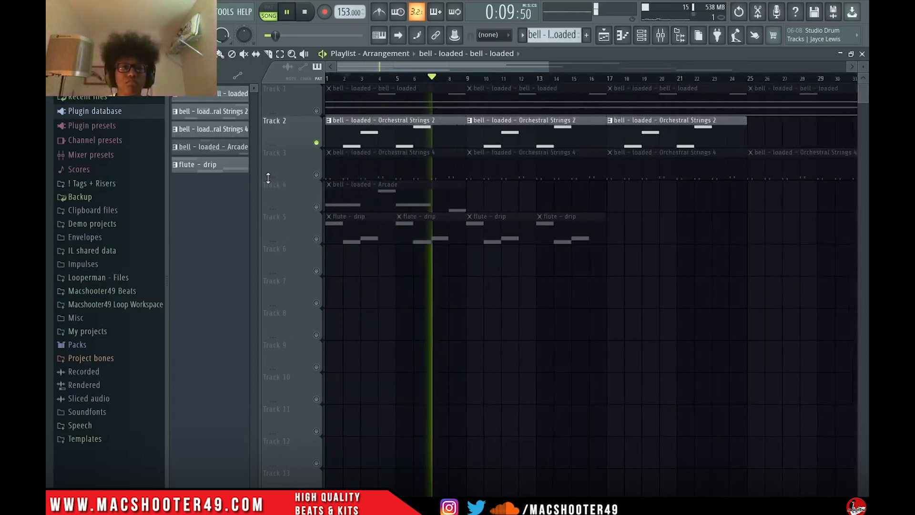
{"action": "key", "text": "space"}
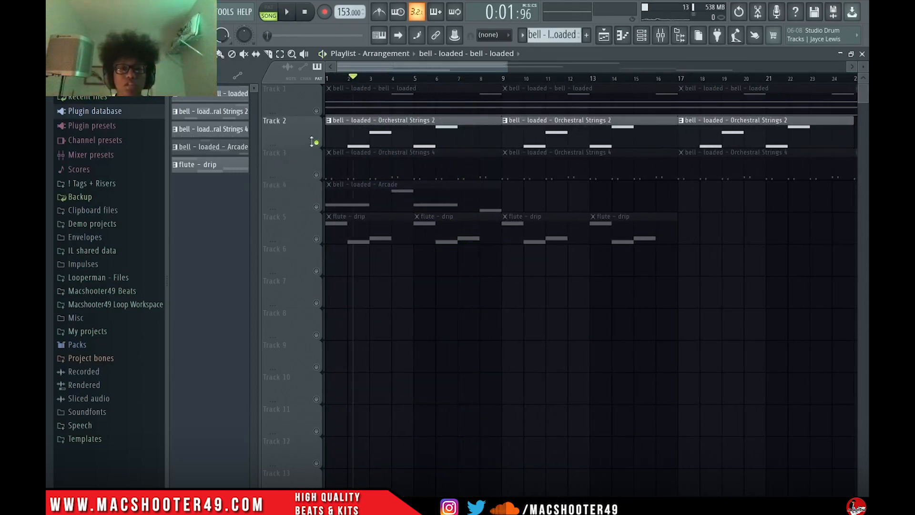
{"action": "left_click_drag", "start_coordinate": [352, 84], "coordinate": [296, 86]}
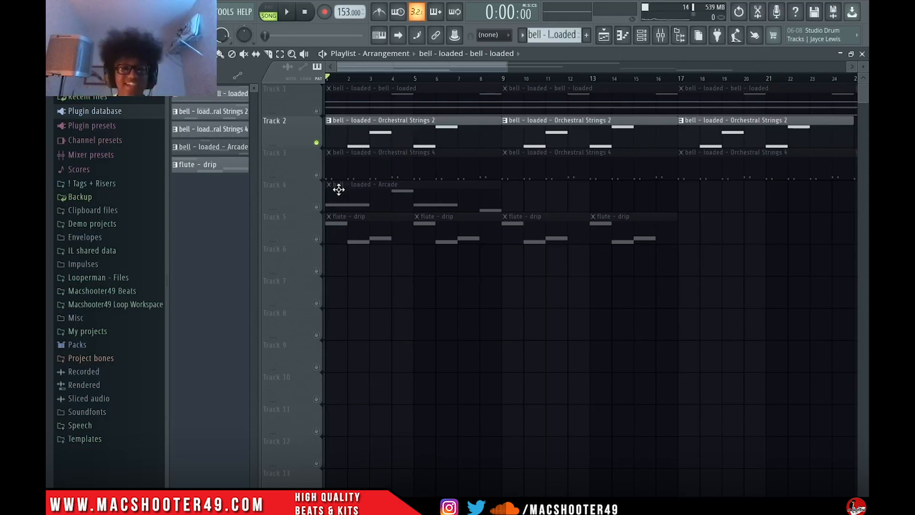
Solo Track 3 and play its Orchestral Strings 4 clips from the start, stopping playback when done.
{"action": "left_click", "coordinate": [316, 176]}
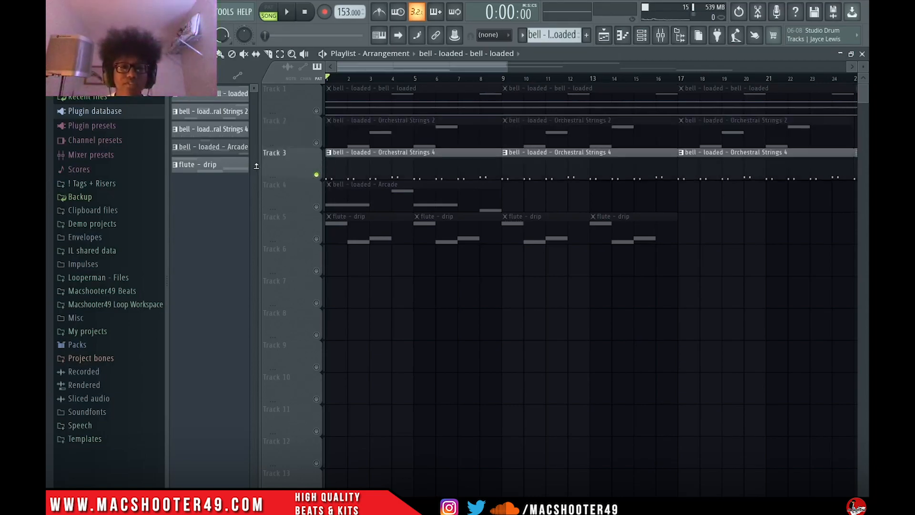
{"action": "scroll", "coordinate": [257, 165], "scroll_direction": "up", "scroll_amount": 3}
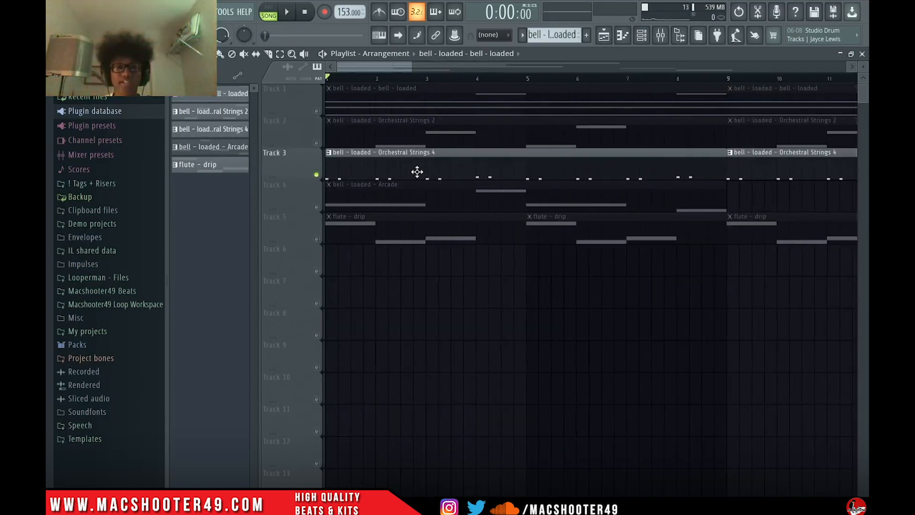
{"action": "key", "text": "space"}
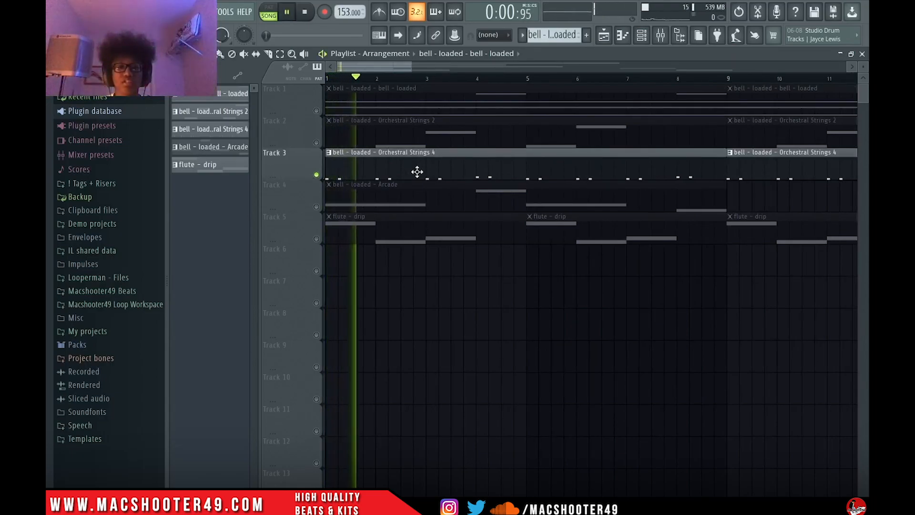
{"action": "scroll", "coordinate": [416, 172], "scroll_direction": "down", "scroll_amount": 2}
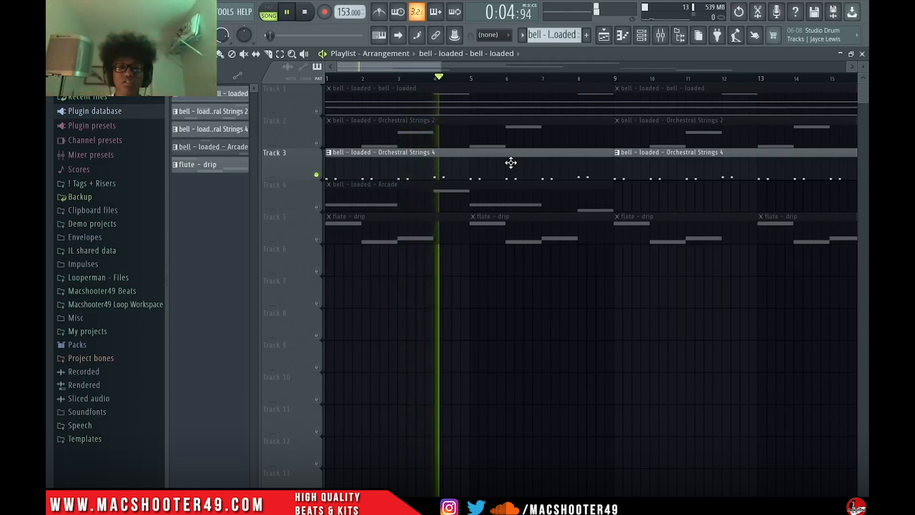
{"action": "key", "text": "space"}
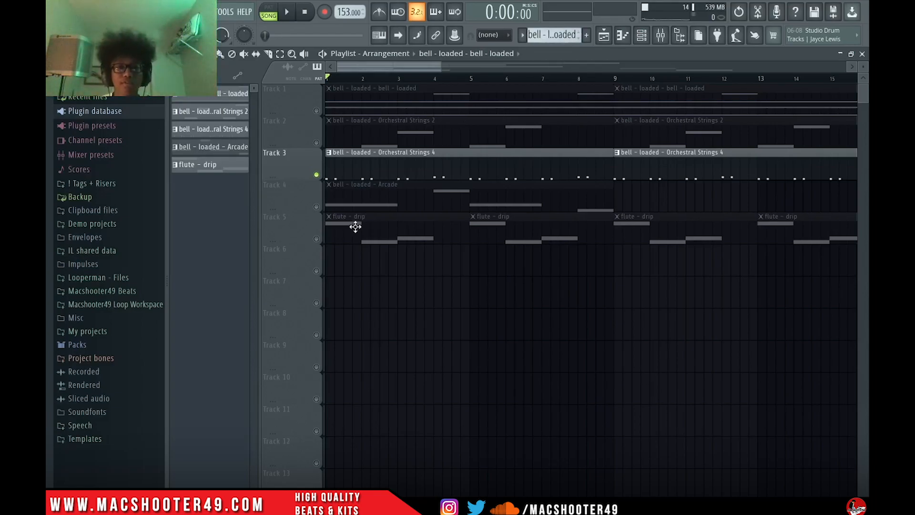
Solo Track 4 and play its Arcade clip from the start, stopping playback when done.
{"action": "left_click", "coordinate": [319, 205]}
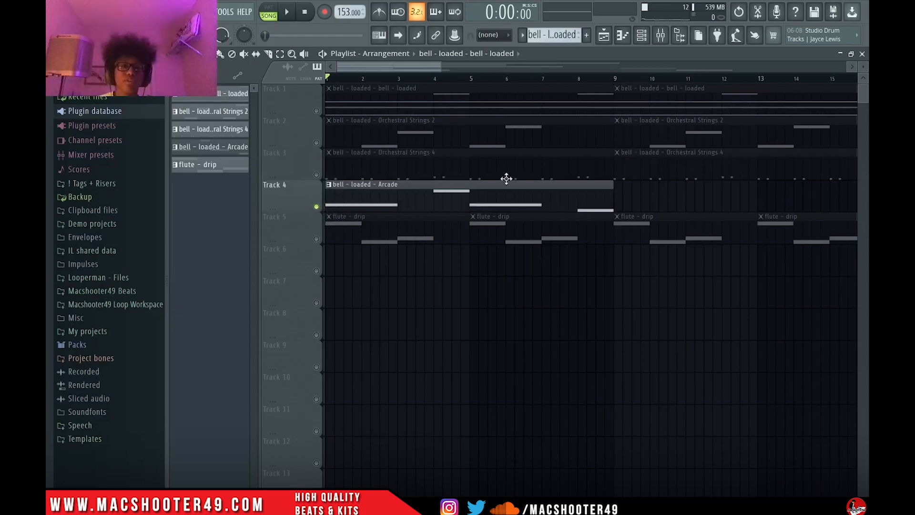
{"action": "key", "text": "space"}
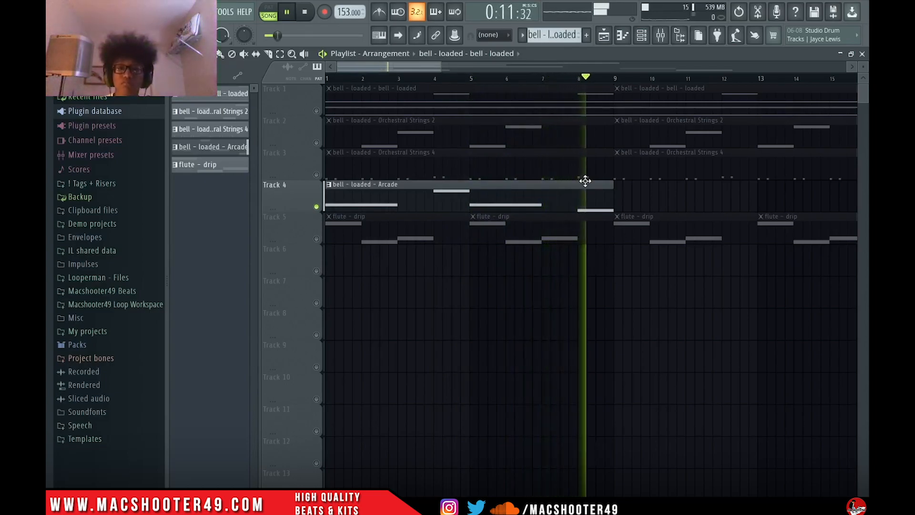
{"action": "key", "text": "space"}
{"action": "scroll", "coordinate": [571, 205], "scroll_direction": "down", "scroll_amount": 1}
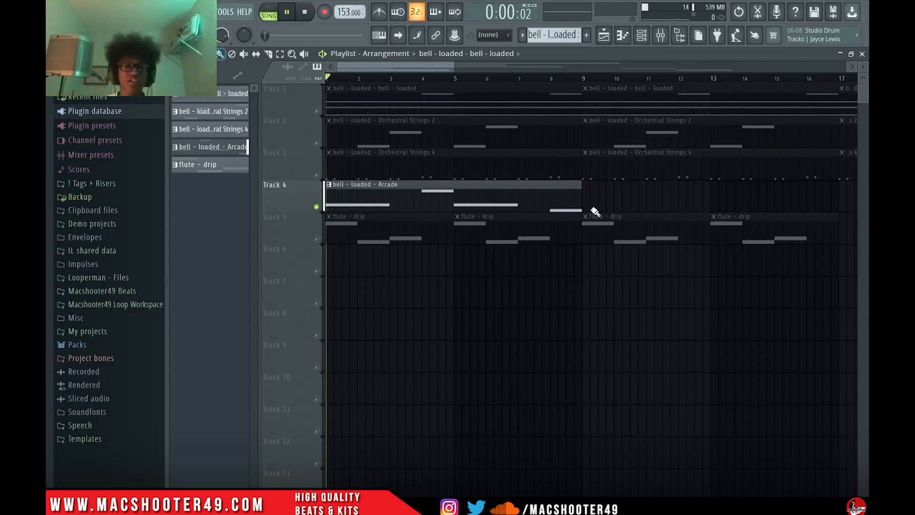
{"action": "key", "text": "space"}
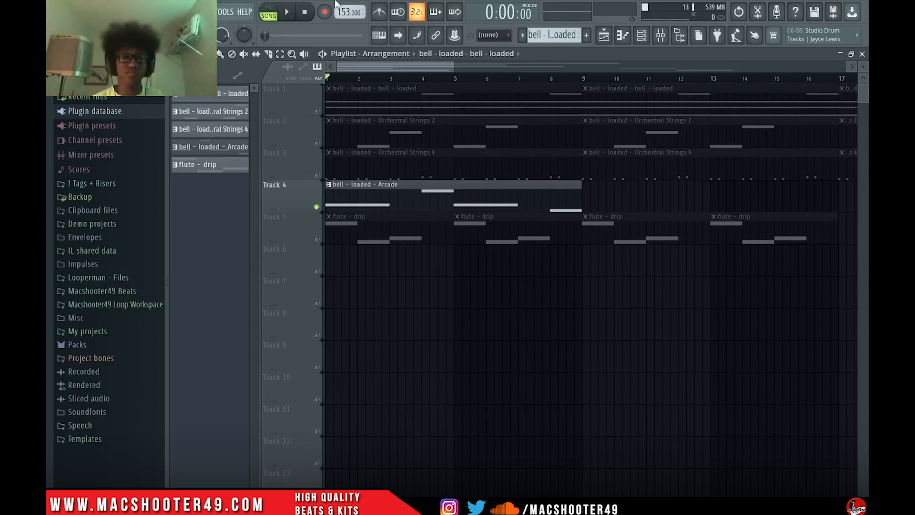
Solo Track 5 and play its flute - drip clips from the start, stopping playback when done.
{"action": "right_click", "coordinate": [319, 237]}
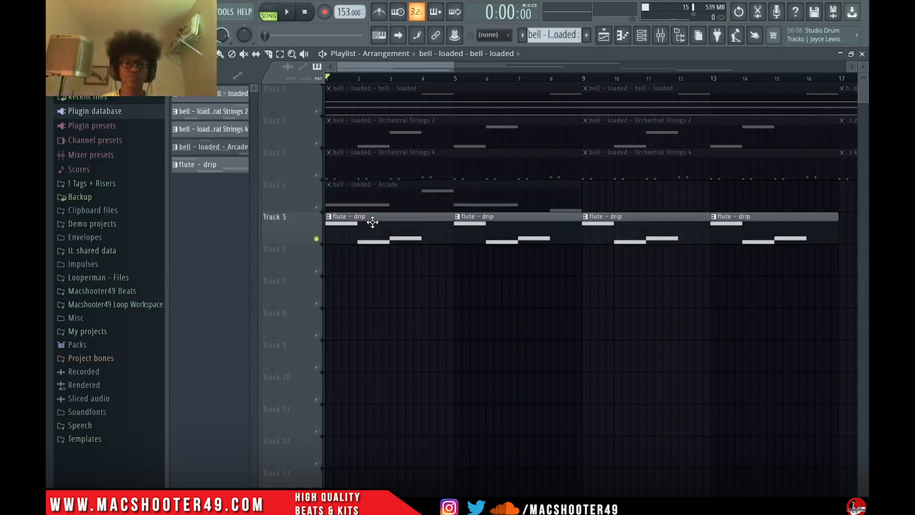
{"action": "key", "text": "space"}
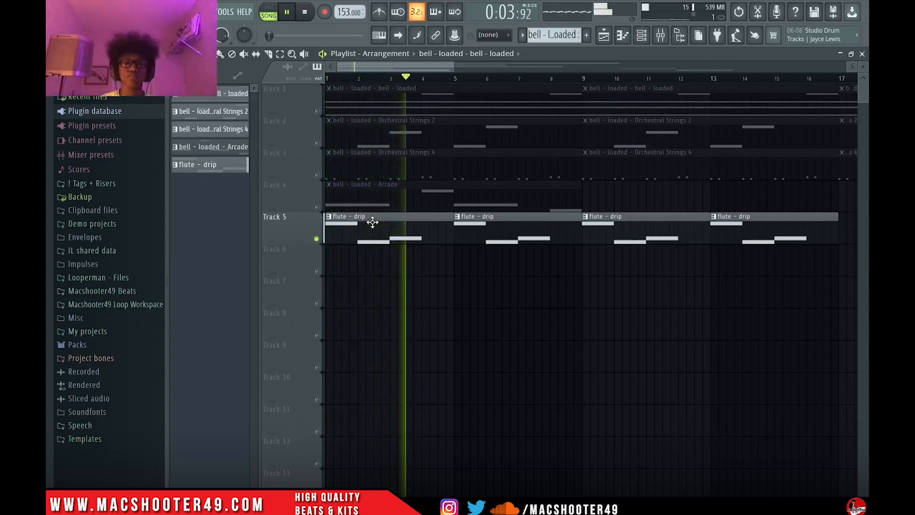
{"action": "key", "text": "space"}
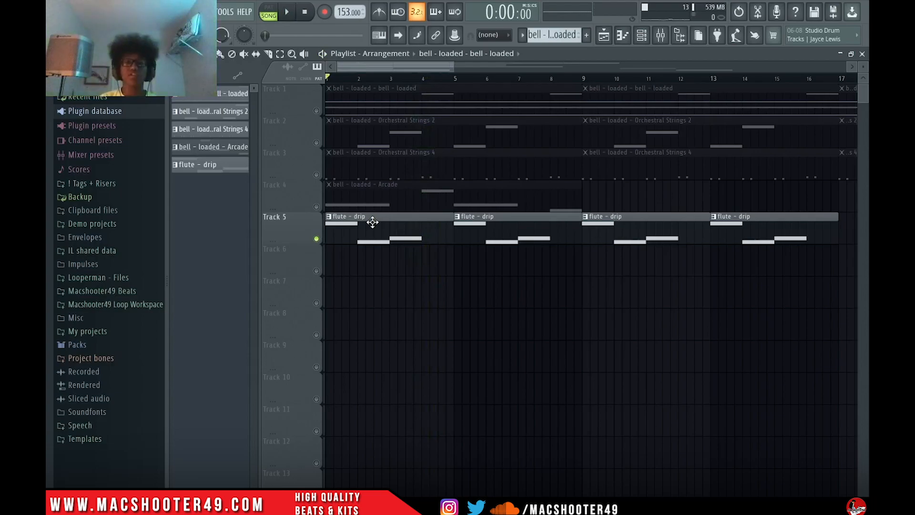
Show the mixer in full to review the insert levels and effects, and close it again.
{"action": "left_click", "coordinate": [666, 35]}
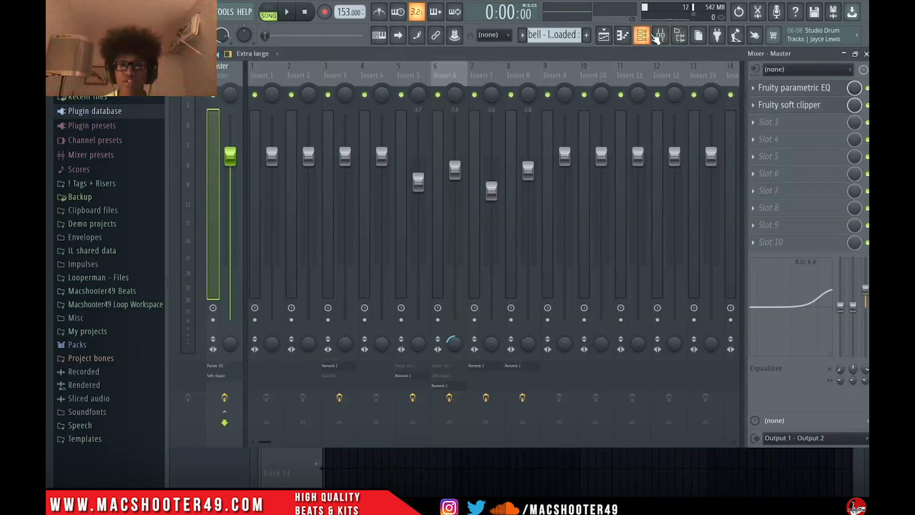
{"action": "left_click", "coordinate": [658, 36]}
{"action": "left_click", "coordinate": [657, 35]}
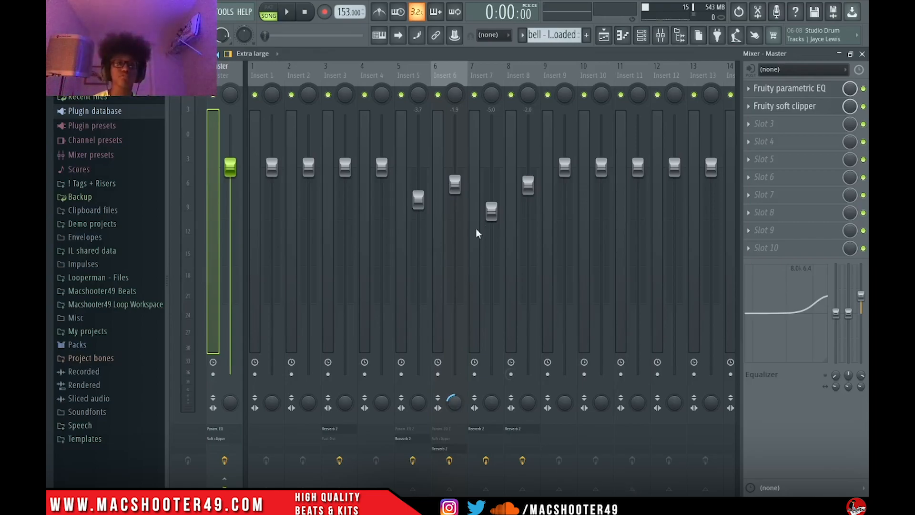
{"action": "key", "text": "F9"}
Turn off the solo on Track 5 to bring all playlist tracks back in.
{"action": "scroll", "coordinate": [413, 181], "scroll_direction": "down", "scroll_amount": 3}
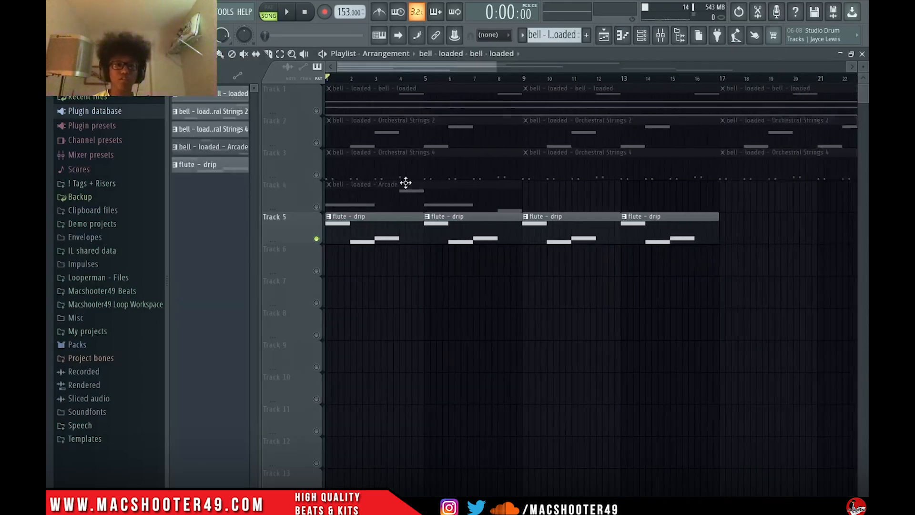
{"action": "right_click", "coordinate": [316, 238]}
{"action": "scroll", "coordinate": [386, 173], "scroll_direction": "down", "scroll_amount": 6}
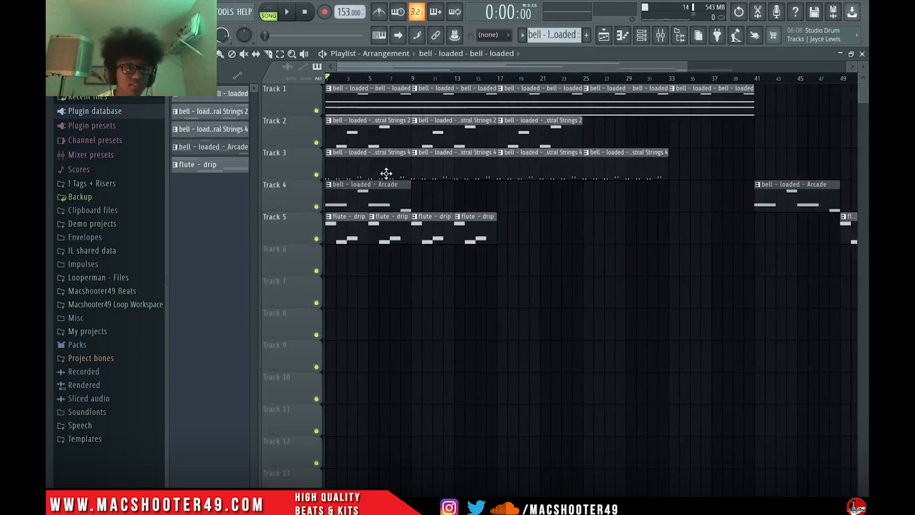
{"action": "scroll", "coordinate": [306, 188], "scroll_direction": "down", "scroll_amount": 3}
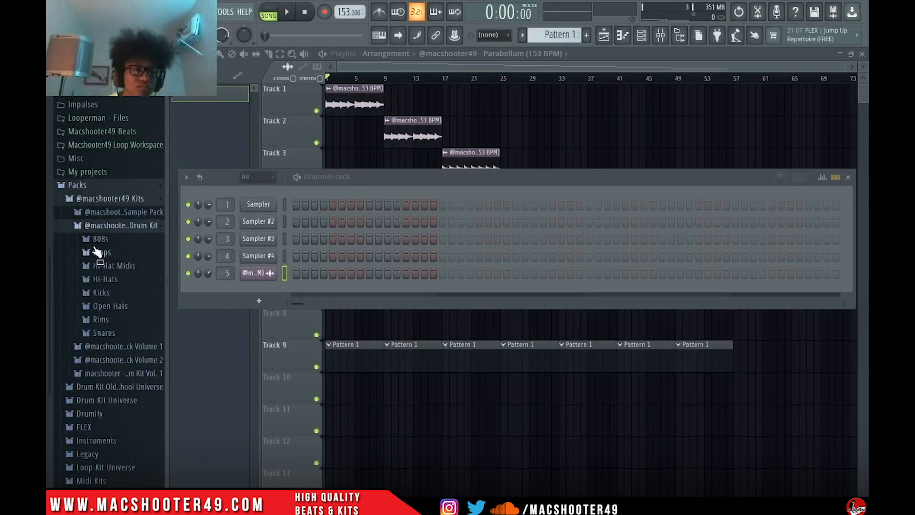
Audition the samples in the drum kit's 808s folder and add the New Wave 808 to the channel rack.
{"action": "left_click", "coordinate": [98, 240]}
{"action": "left_click", "coordinate": [98, 264]}
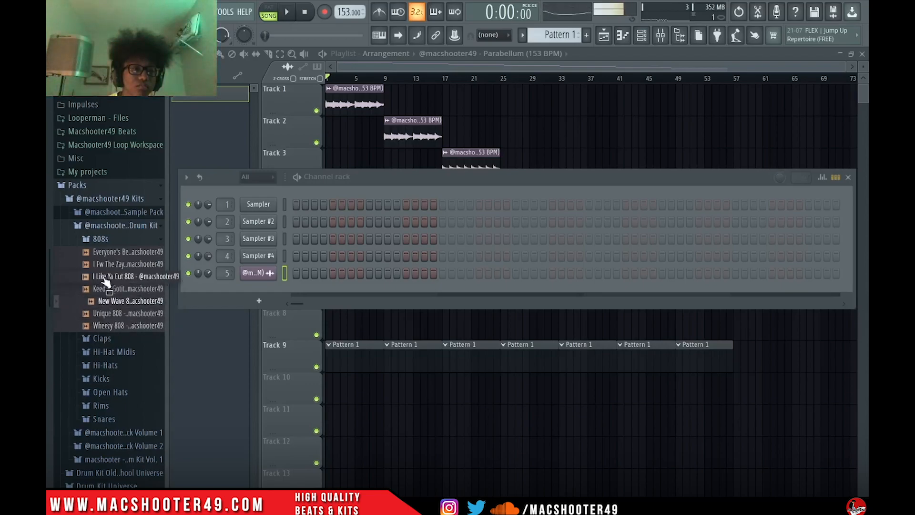
{"action": "left_click", "coordinate": [105, 304]}
{"action": "left_click_drag", "start_coordinate": [106, 309], "coordinate": [245, 288]}
Enable Cut itself on the New Wave 808 channel and route it to mixer track 6.
{"action": "right_click", "coordinate": [248, 290]}
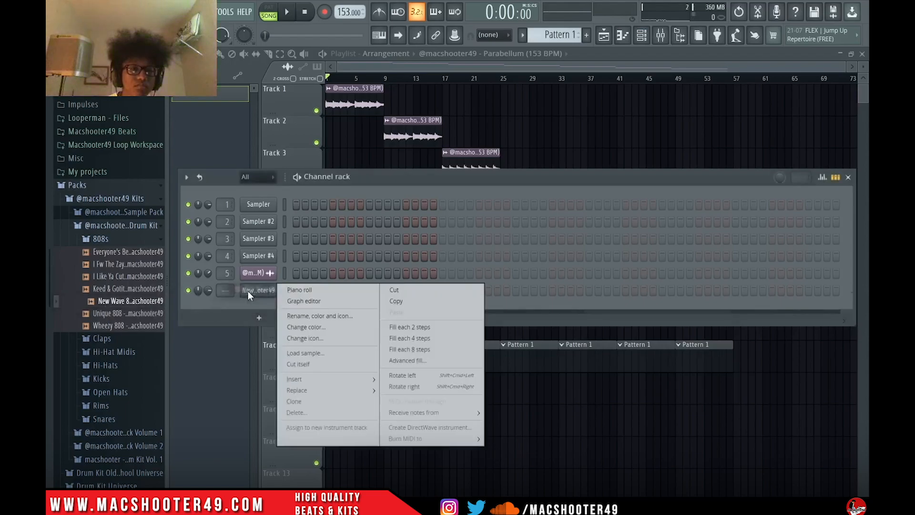
{"action": "left_click", "coordinate": [292, 364]}
{"action": "scroll", "coordinate": [217, 297], "scroll_direction": "up", "scroll_amount": 1}
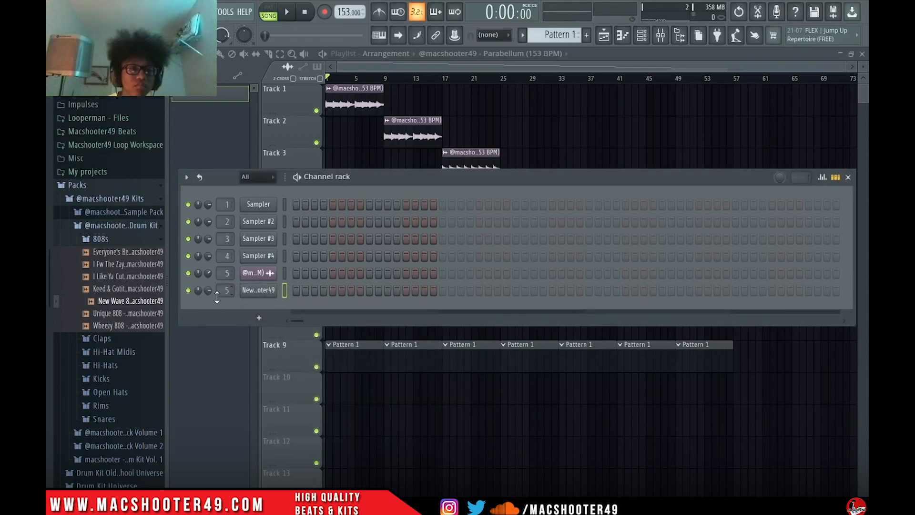
Move the channel rack higher and open the New Wave 808 channel in the piano roll.
{"action": "left_click", "coordinate": [642, 37]}
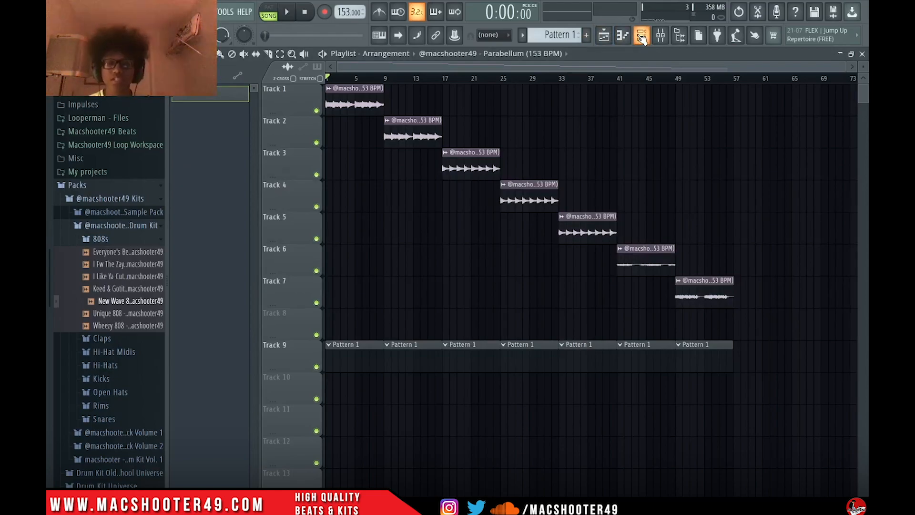
{"action": "left_click", "coordinate": [641, 37]}
{"action": "left_click_drag", "start_coordinate": [486, 176], "coordinate": [488, 143]}
{"action": "right_click", "coordinate": [286, 254]}
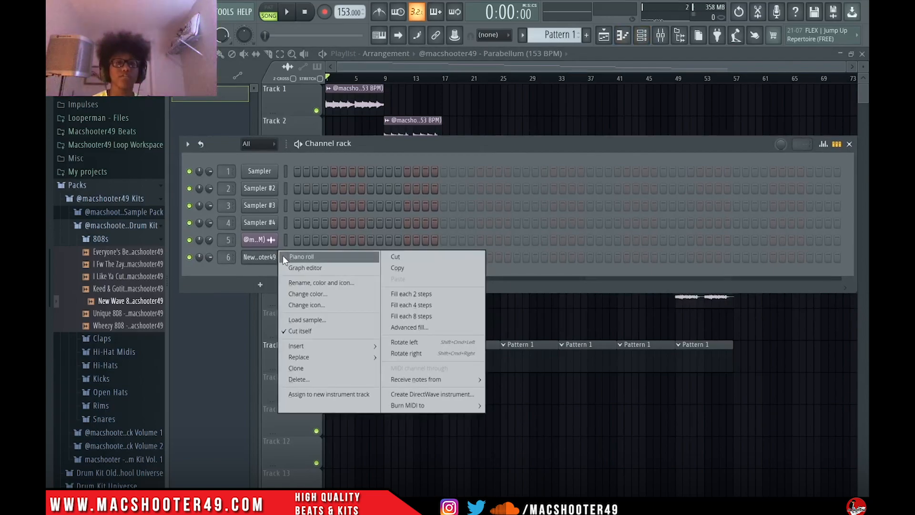
{"action": "left_click", "coordinate": [283, 256]}
{"action": "key", "text": "space"}
{"action": "key", "text": "space"}
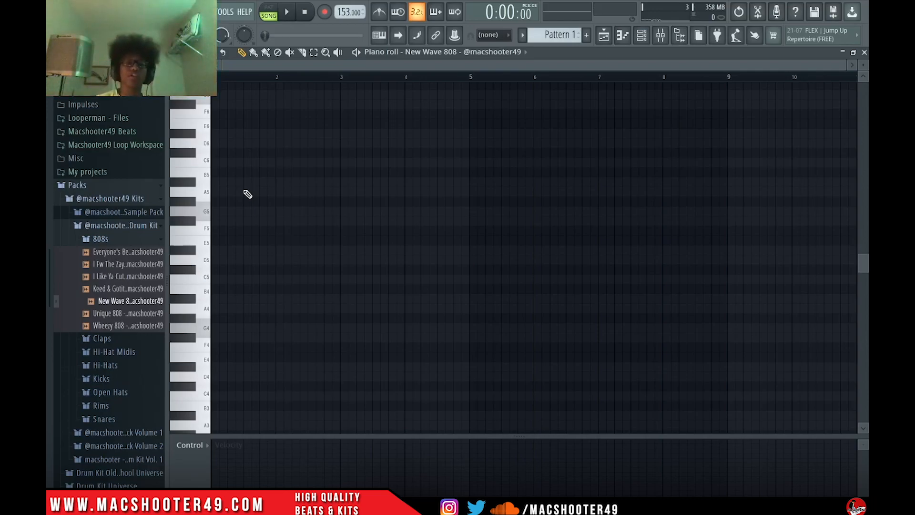
Place two short B5 notes in the first bar of the New Wave 808 during playback.
{"action": "key", "text": "space"}
{"action": "left_click", "coordinate": [239, 175]}
{"action": "key", "text": "space"}
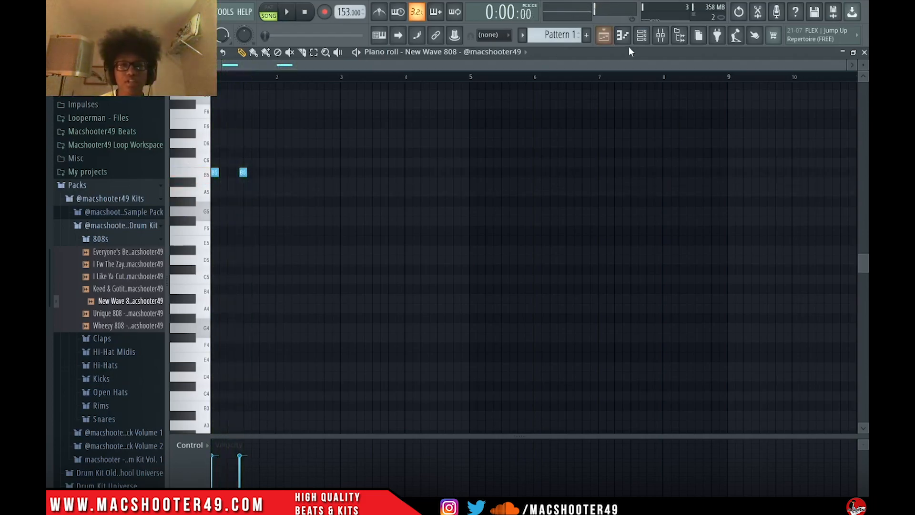
Inspect the New Wave 808 channel's sampler settings, and close them along with the channel rack.
{"action": "left_click", "coordinate": [641, 35]}
{"action": "left_click", "coordinate": [269, 257]}
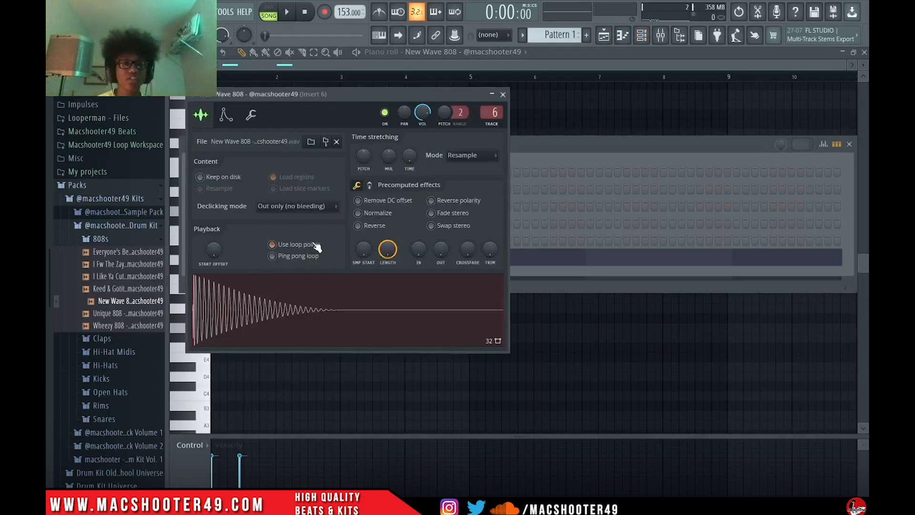
{"action": "left_click", "coordinate": [504, 95]}
{"action": "left_click", "coordinate": [644, 37]}
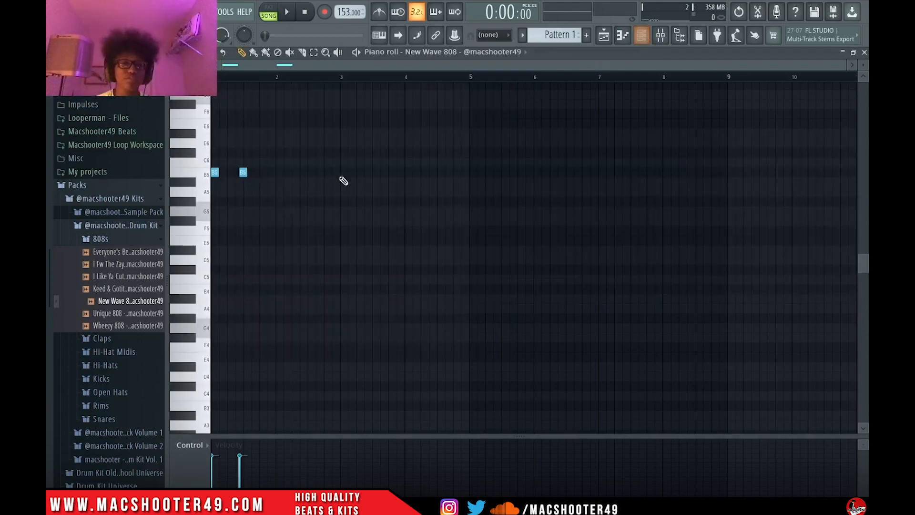
Move the opening 808 note down to F5 and enlarge the velocity area beneath the notes.
{"action": "scroll", "coordinate": [218, 192], "scroll_direction": "up", "scroll_amount": 5}
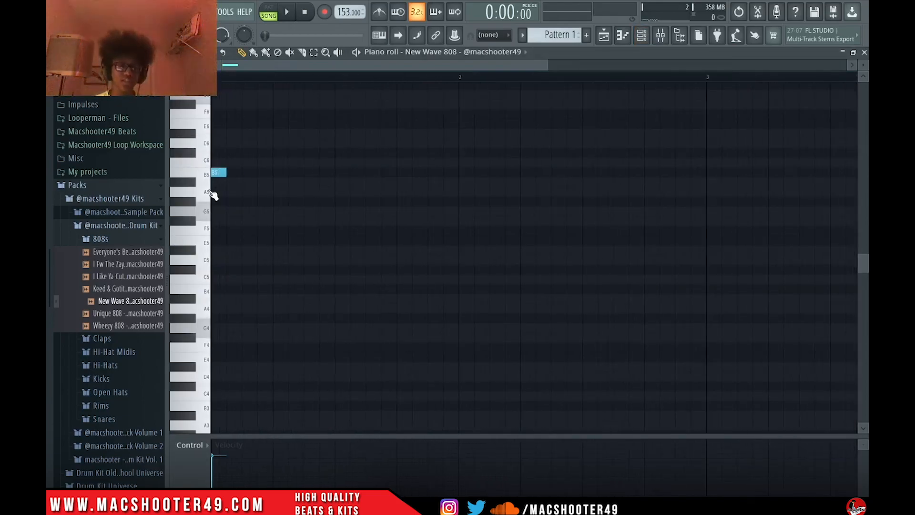
{"action": "scroll", "coordinate": [241, 190], "scroll_direction": "down", "scroll_amount": 2}
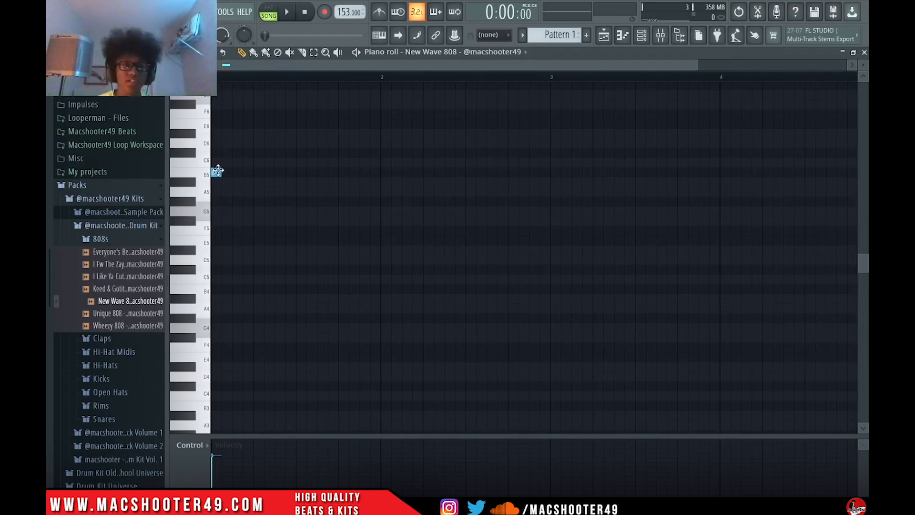
{"action": "left_click_drag", "start_coordinate": [217, 171], "coordinate": [213, 228]}
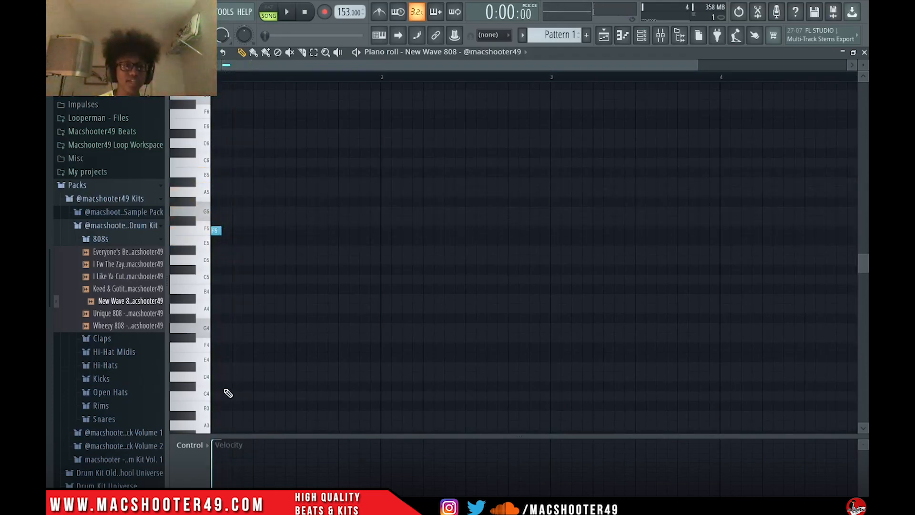
{"action": "left_click_drag", "start_coordinate": [234, 437], "coordinate": [225, 412]}
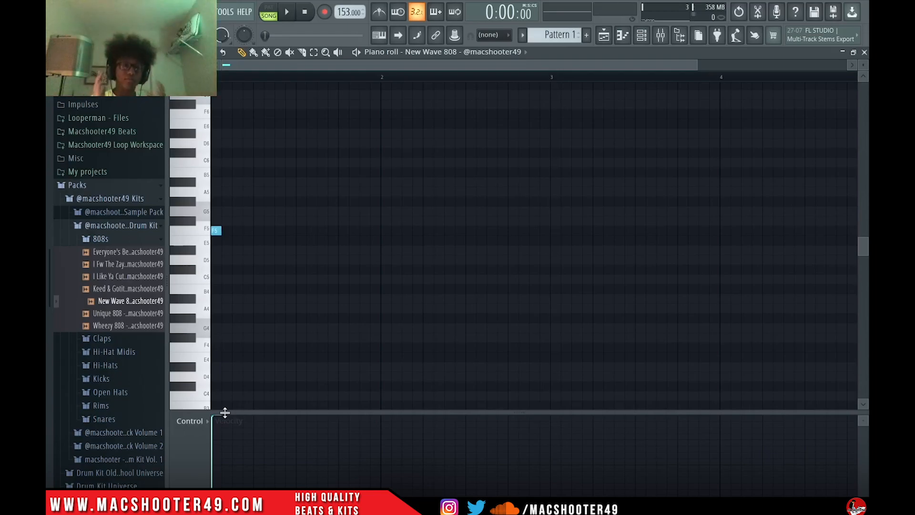
Set the piano roll snap to 1/2 beat and lengthen the opening F5 note to half a beat.
{"action": "left_click", "coordinate": [268, 230]}
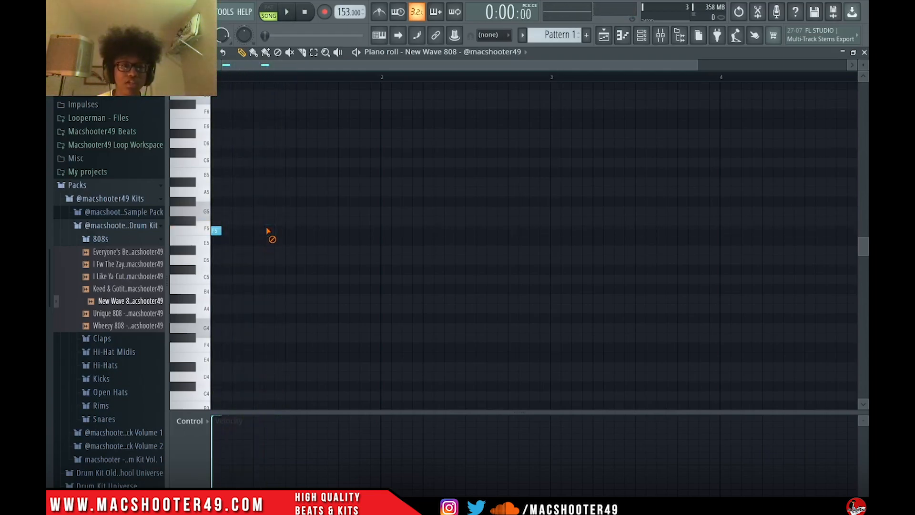
{"action": "left_click", "coordinate": [197, 53]}
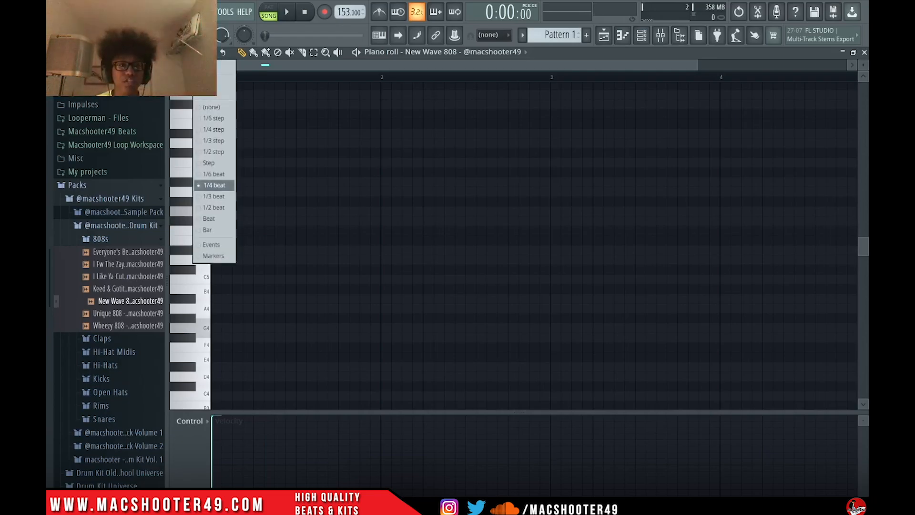
{"action": "left_click", "coordinate": [200, 209]}
{"action": "left_click", "coordinate": [217, 231]}
{"action": "left_click", "coordinate": [221, 232]}
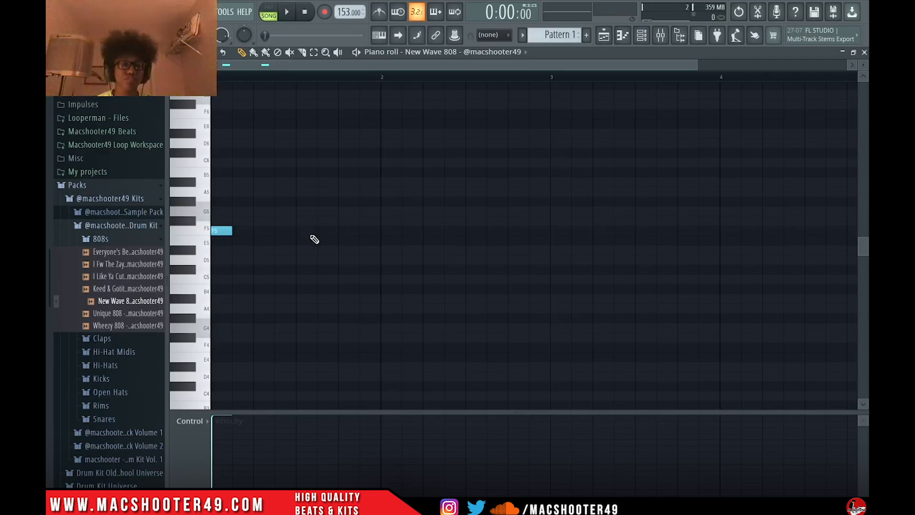
Add four half-beat F5 notes during playback: one in bar 1, one in bar 2 and two in bar 3.
{"action": "key", "text": "space"}
{"action": "left_click", "coordinate": [284, 232]}
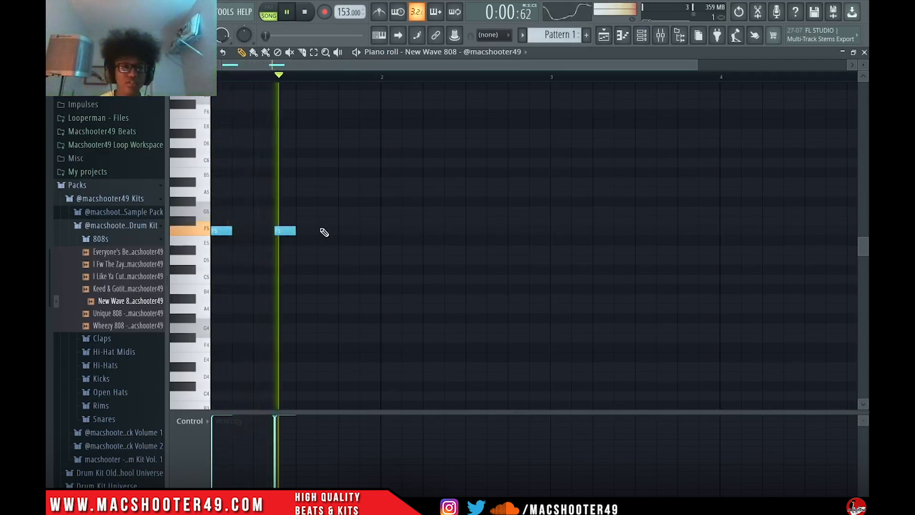
{"action": "left_click", "coordinate": [426, 232]}
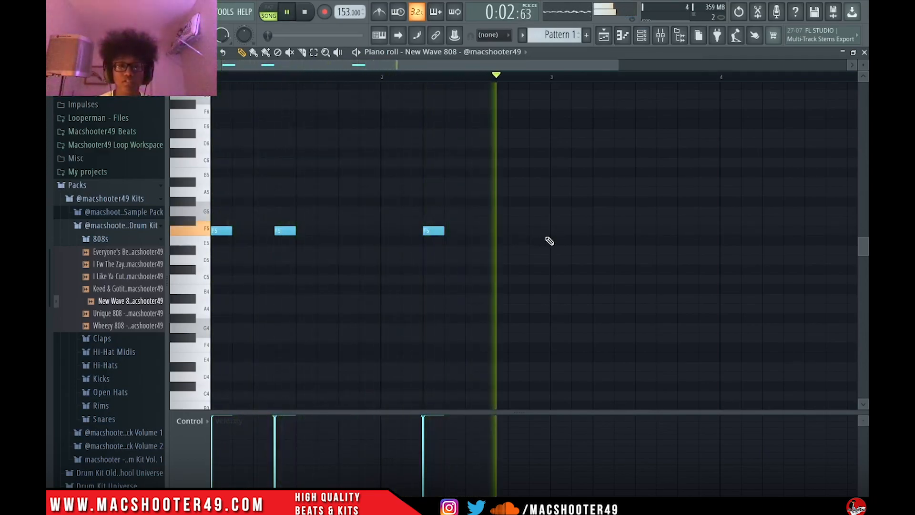
{"action": "left_click", "coordinate": [553, 232]}
{"action": "left_click", "coordinate": [617, 232]}
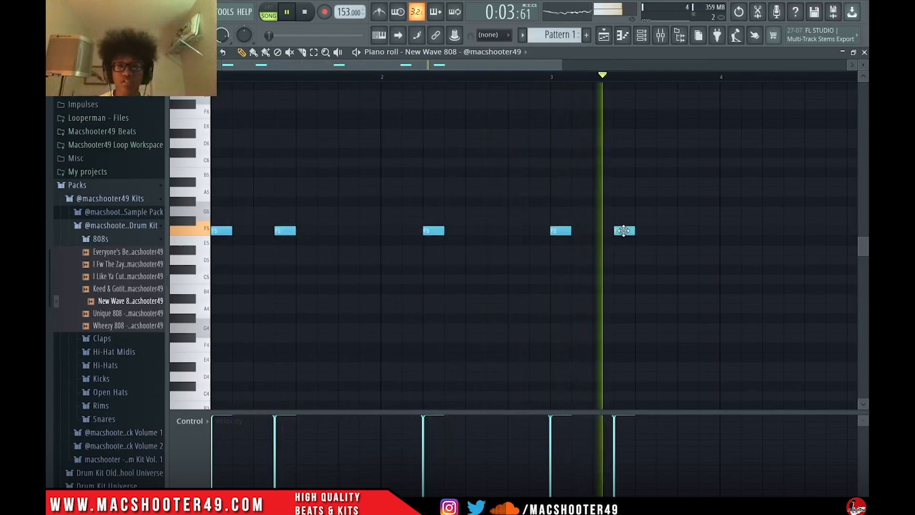
Add a G5 note and a G#5 note in bar 4, adjusting their pitches by ear against the melody.
{"action": "left_click", "coordinate": [765, 191]}
{"action": "key", "text": "space"}
{"action": "left_click_drag", "start_coordinate": [734, 195], "coordinate": [731, 219]}
{"action": "key", "text": "space"}
{"action": "left_click", "coordinate": [787, 211]}
{"action": "key", "text": "space"}
{"action": "left_click_drag", "start_coordinate": [787, 211], "coordinate": [795, 187]}
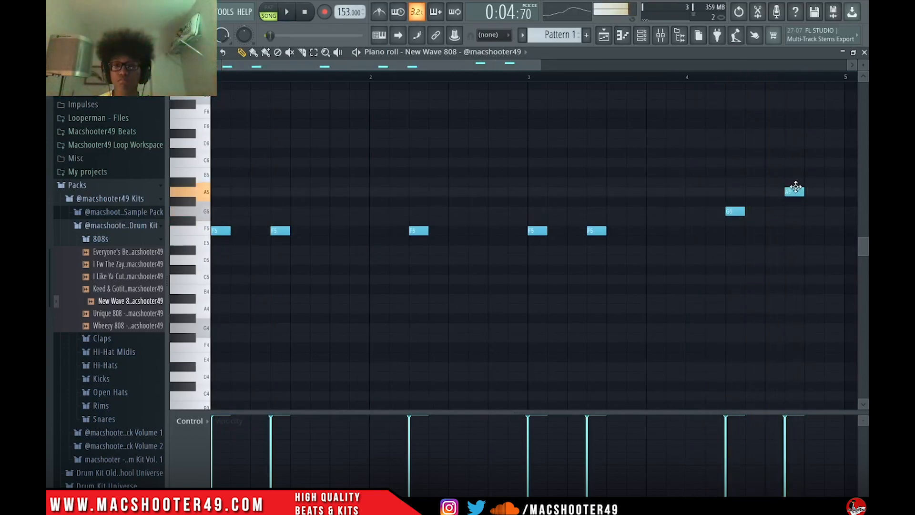
{"action": "key", "text": "space"}
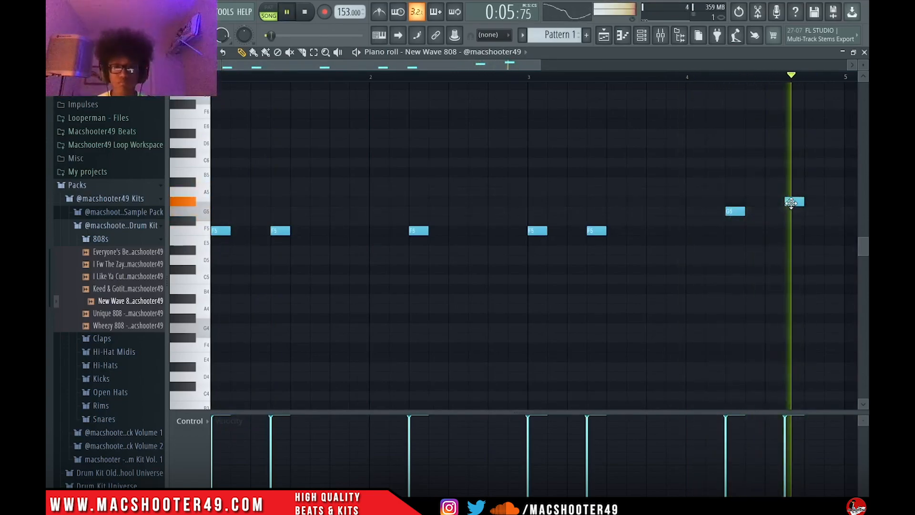
Check the 808 pattern in the playlist and channel rack, and play it back in the reopened piano roll.
{"action": "key", "text": "F5"}
{"action": "key", "text": "space"}
{"action": "left_click", "coordinate": [641, 37]}
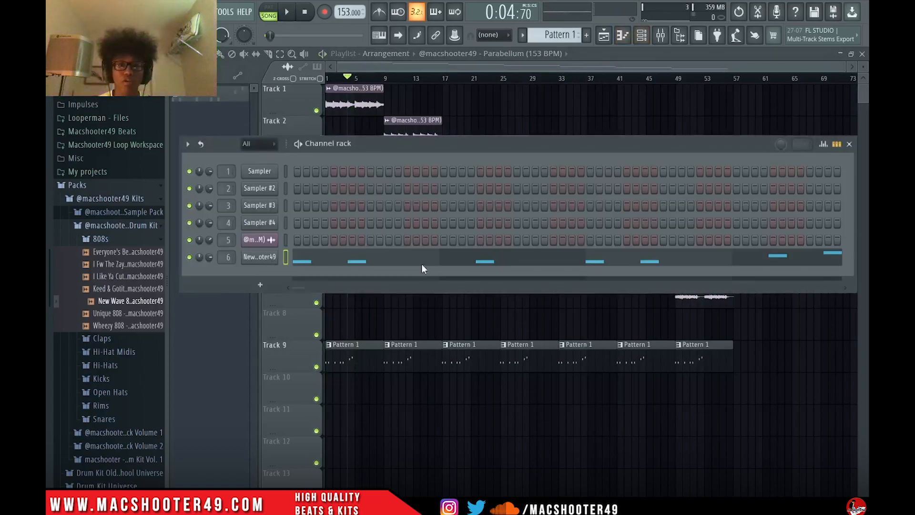
{"action": "left_click", "coordinate": [596, 252]}
{"action": "scroll", "coordinate": [714, 194], "scroll_direction": "down", "scroll_amount": 1}
{"action": "key", "text": "space"}
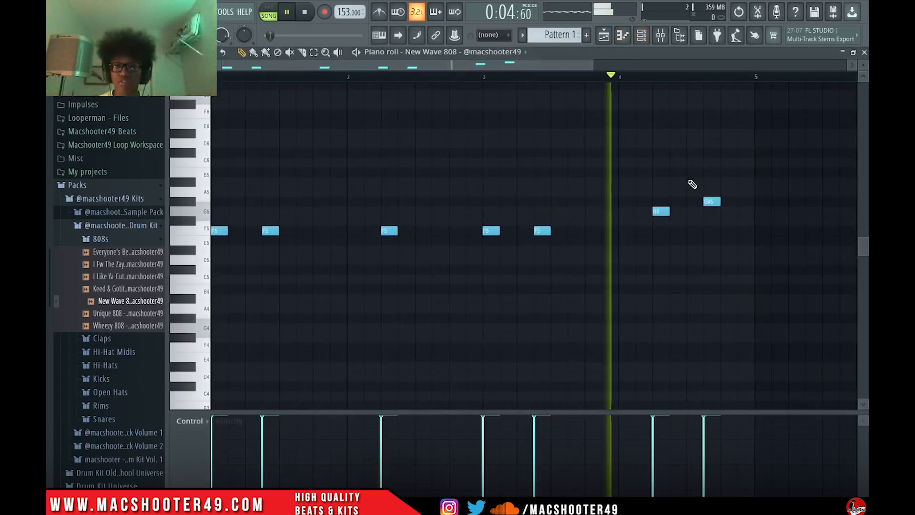
Add a second G#5 note directly before the existing one and a C6 note directly after it in bar 4.
{"action": "scroll", "coordinate": [691, 190], "scroll_direction": "up", "scroll_amount": 1}
{"action": "left_click", "coordinate": [694, 202]}
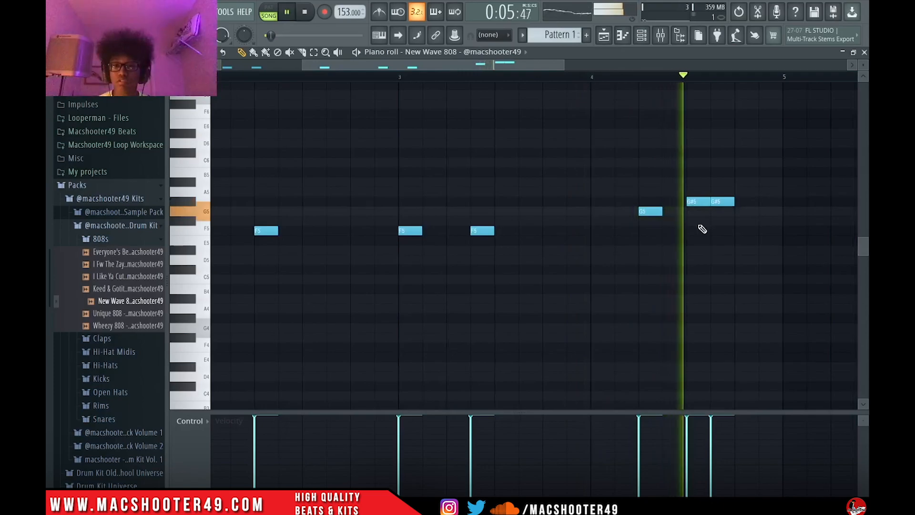
{"action": "key", "text": "space"}
{"action": "left_click", "coordinate": [723, 202]}
{"action": "left_click_drag", "start_coordinate": [737, 175], "coordinate": [736, 161]}
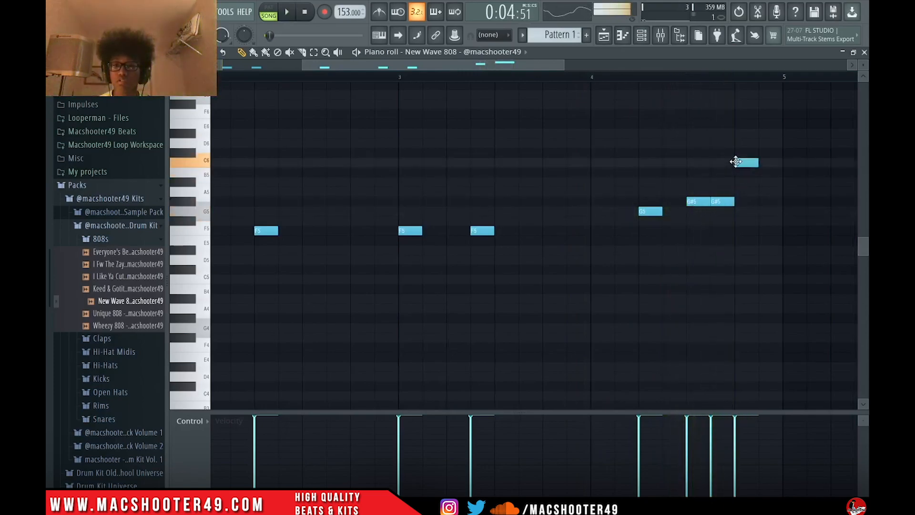
Split the C6 note into four quick repeats with the arpeggiator, with rising velocities, and play back the roll.
{"action": "key", "text": "alt+a"}
{"action": "key", "text": "space"}
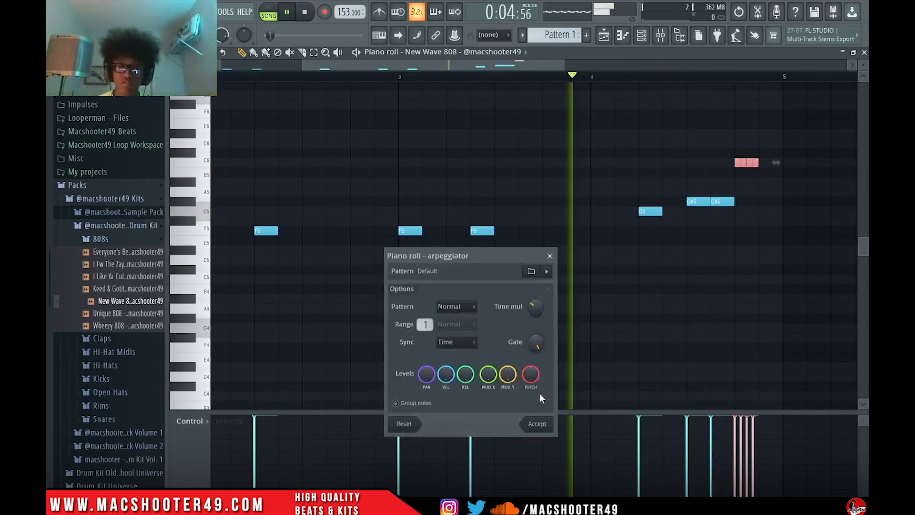
{"action": "left_click", "coordinate": [537, 423]}
{"action": "key", "text": "space"}
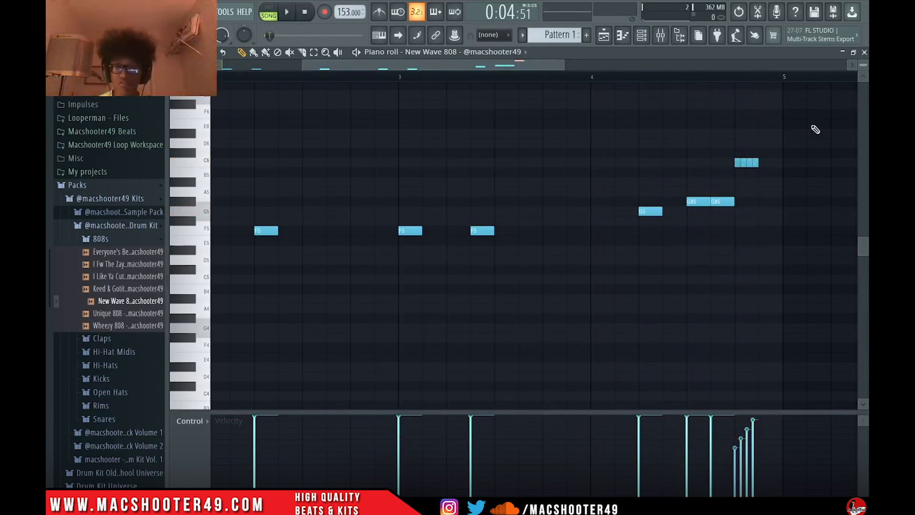
Add a C6 note after the four repeats in bar 4 and duplicate the four-bar 808 pattern into bars 5 to 8.
{"action": "key", "text": "space"}
{"action": "scroll", "coordinate": [766, 190], "scroll_direction": "down", "scroll_amount": 2}
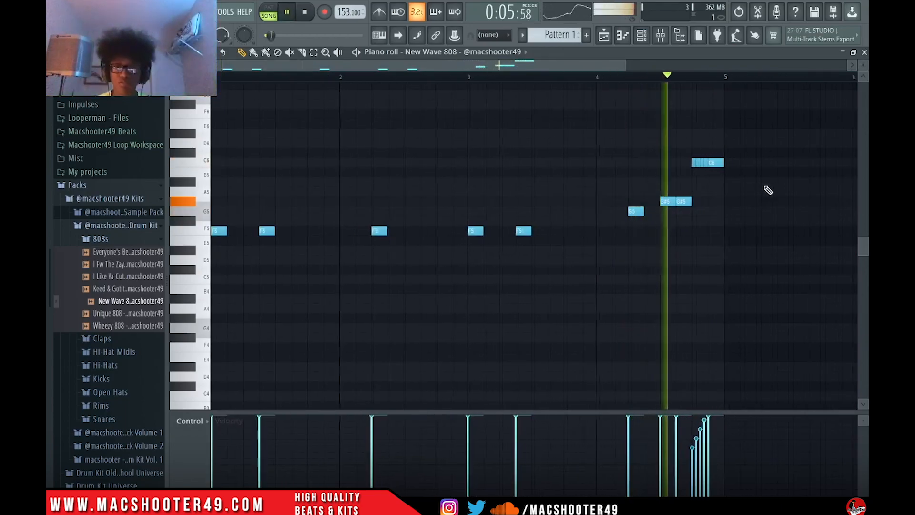
{"action": "key", "text": "ctrl+b"}
{"action": "left_click", "coordinate": [753, 194], "text": "ctrl"}
{"action": "scroll", "coordinate": [691, 210], "scroll_direction": "down", "scroll_amount": 1}
{"action": "key", "text": "space"}
{"action": "scroll", "coordinate": [344, 167], "scroll_direction": "up", "scroll_amount": 2}
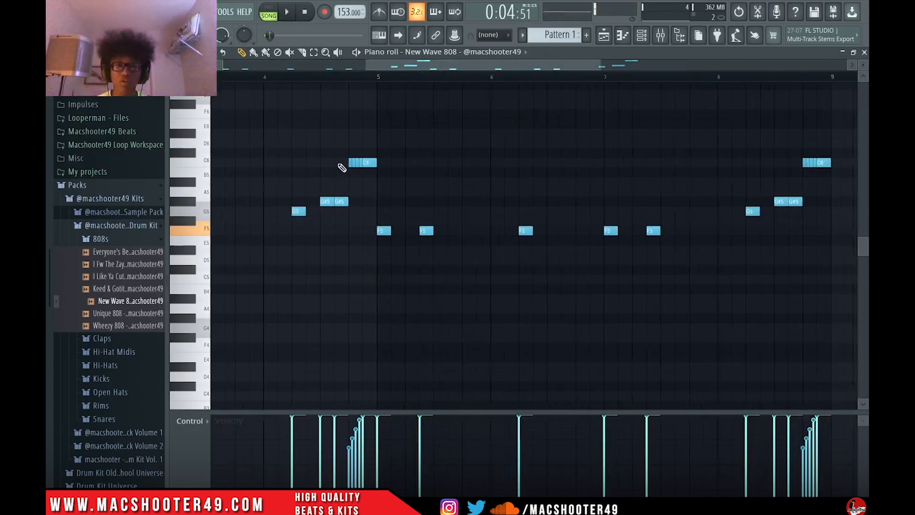
Audition the duplicated 808 bars and add an extra F5 note directly before the second F5 in bar 5 and the first in bar 7.
{"action": "scroll", "coordinate": [315, 158], "scroll_direction": "up", "scroll_amount": 2}
{"action": "left_click_drag", "start_coordinate": [392, 174], "coordinate": [408, 157]}
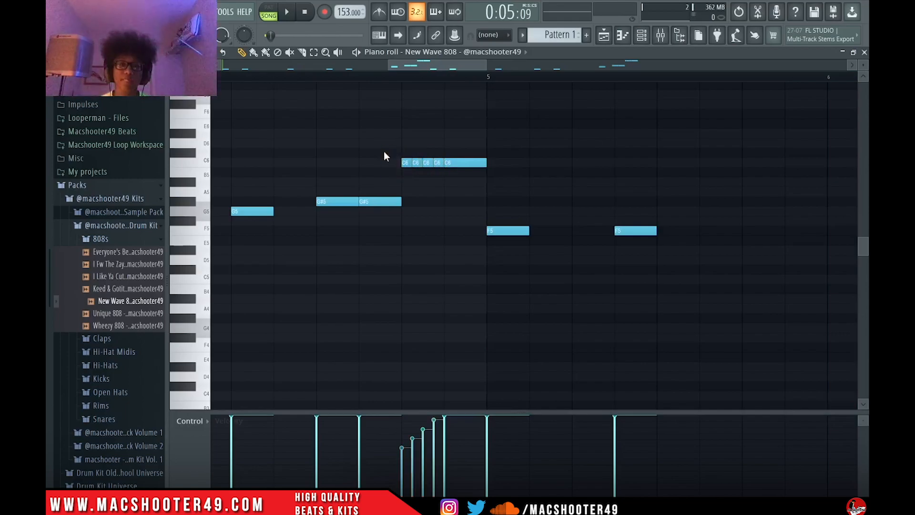
{"action": "key", "text": "space"}
{"action": "key", "text": "space"}
{"action": "scroll", "coordinate": [496, 213], "scroll_direction": "down", "scroll_amount": 3}
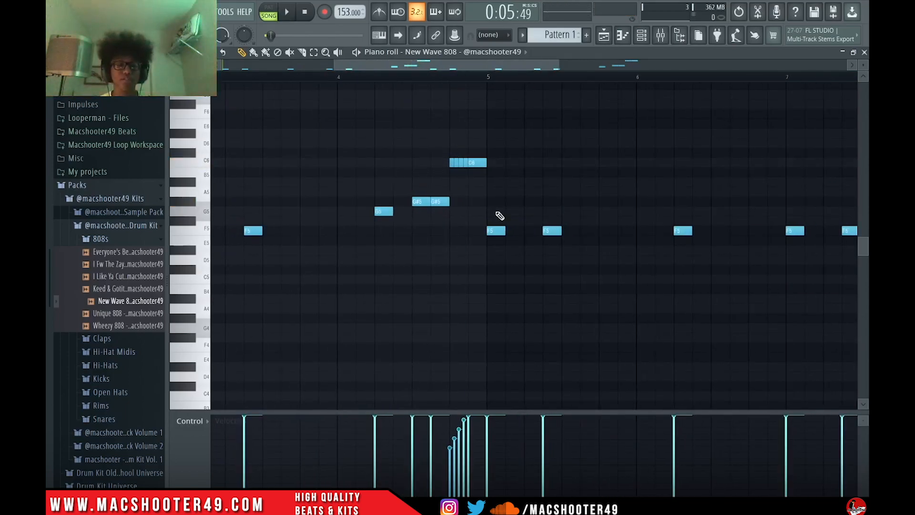
{"action": "scroll", "coordinate": [495, 218], "scroll_direction": "down", "scroll_amount": 3}
{"action": "scroll", "coordinate": [448, 259], "scroll_direction": "down", "scroll_amount": 1}
{"action": "scroll", "coordinate": [452, 268], "scroll_direction": "up", "scroll_amount": 3}
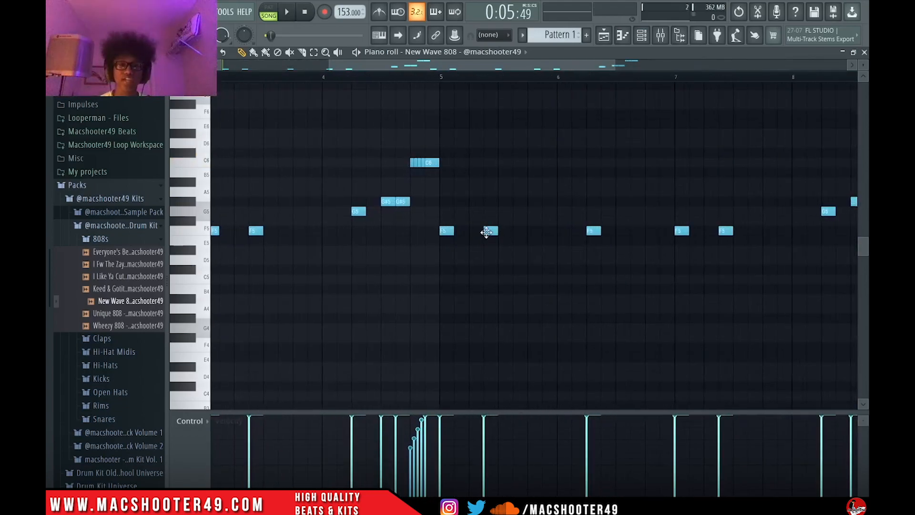
{"action": "scroll", "coordinate": [486, 232], "scroll_direction": "up", "scroll_amount": 2}
{"action": "key", "text": "space"}
{"action": "key", "text": "space"}
{"action": "left_click", "coordinate": [466, 232]}
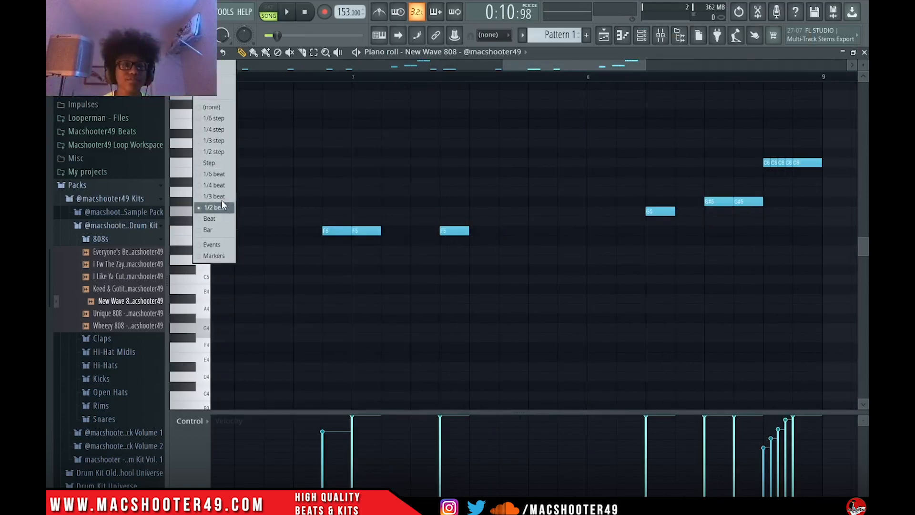
Snap the 808 notes to 1/4 beat lengths and move bar 8's second G#5 note a quarter beat later.
{"action": "left_click", "coordinate": [216, 186]}
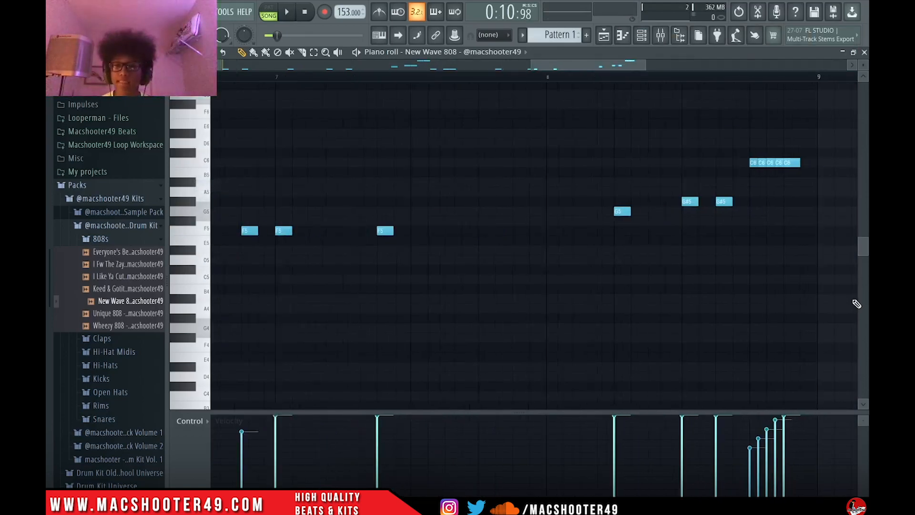
{"action": "scroll", "coordinate": [804, 262], "scroll_direction": "up", "scroll_amount": 4}
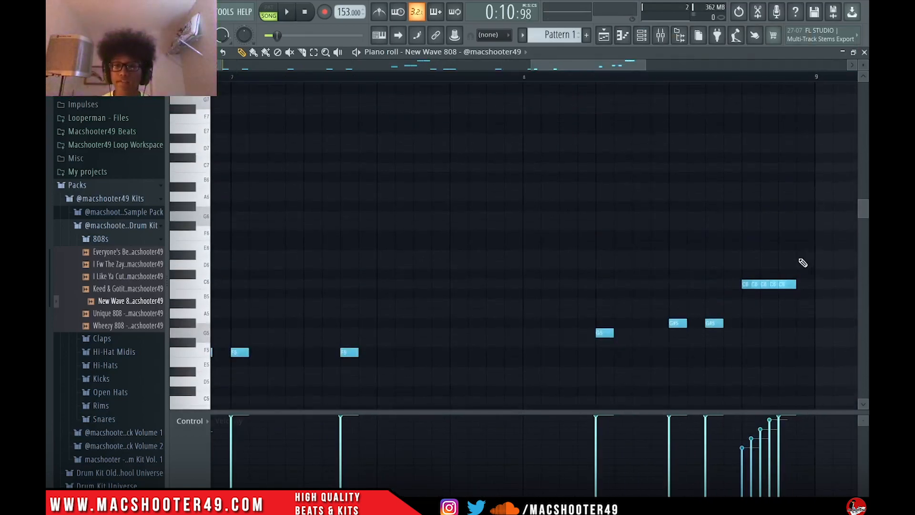
{"action": "key", "text": "space"}
{"action": "left_click_drag", "start_coordinate": [713, 323], "coordinate": [732, 323]}
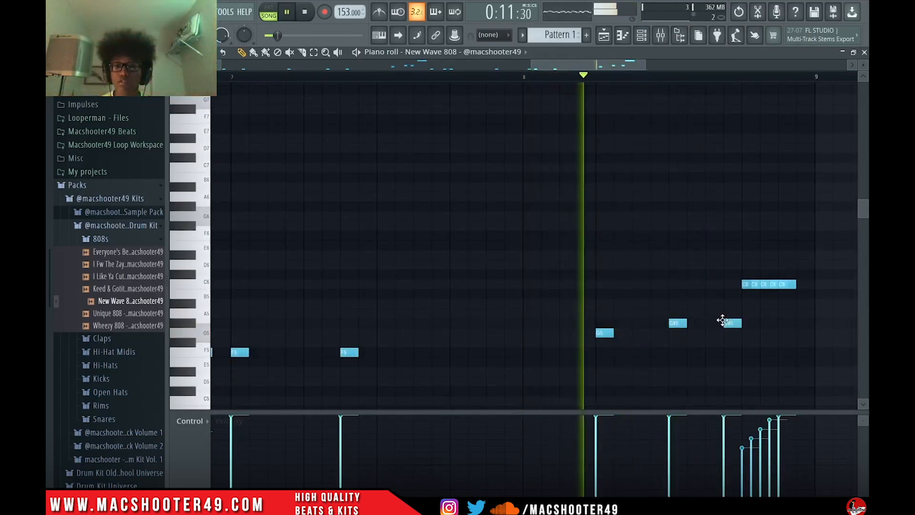
{"action": "key", "text": "space"}
{"action": "key", "text": "space"}
Delete the C6 roll at the end of bar 8 and place a G#5 note directly after the second G#5.
{"action": "right_click", "coordinate": [745, 285]}
{"action": "key", "text": "space"}
{"action": "key", "text": "space"}
{"action": "left_click", "coordinate": [781, 323]}
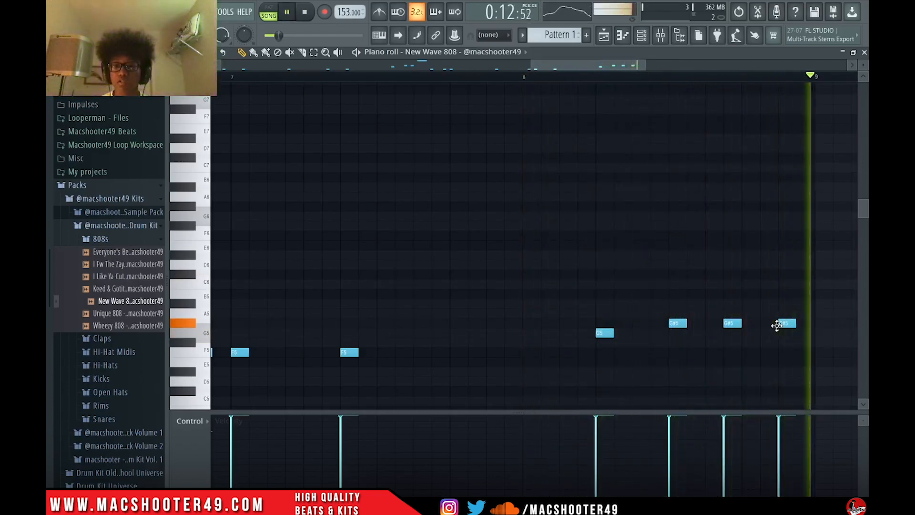
{"action": "key", "text": "space"}
{"action": "left_click_drag", "start_coordinate": [786, 323], "coordinate": [767, 323]}
{"action": "left_click", "coordinate": [750, 323]}
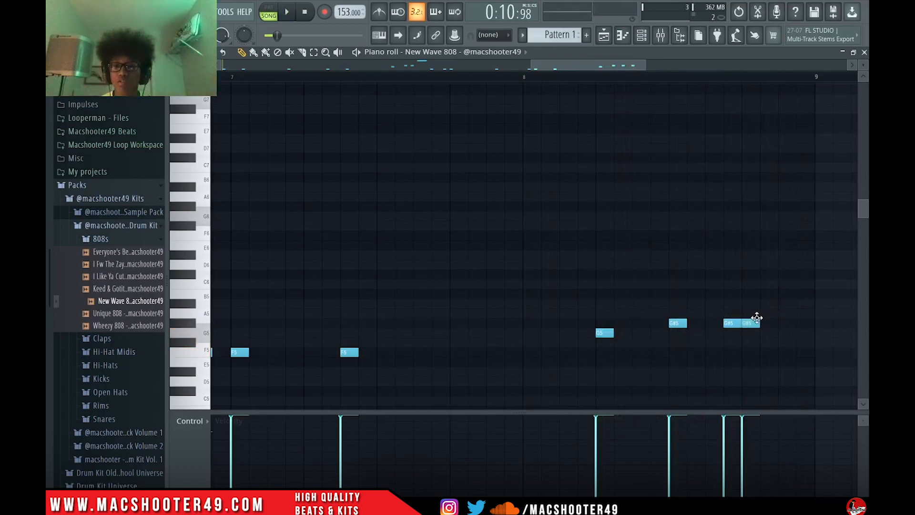
Add another G#5 note near the end of bar 8 and rearrange the closing G#5 notes by ear.
{"action": "key", "text": "space"}
{"action": "key", "text": "space"}
{"action": "scroll", "coordinate": [761, 307], "scroll_direction": "down", "scroll_amount": 4}
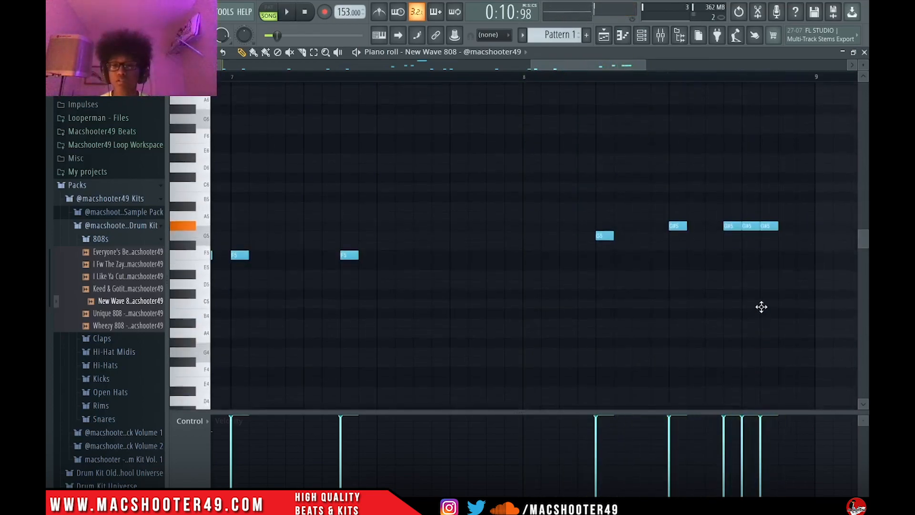
{"action": "key", "text": "space"}
{"action": "left_click", "coordinate": [782, 226]}
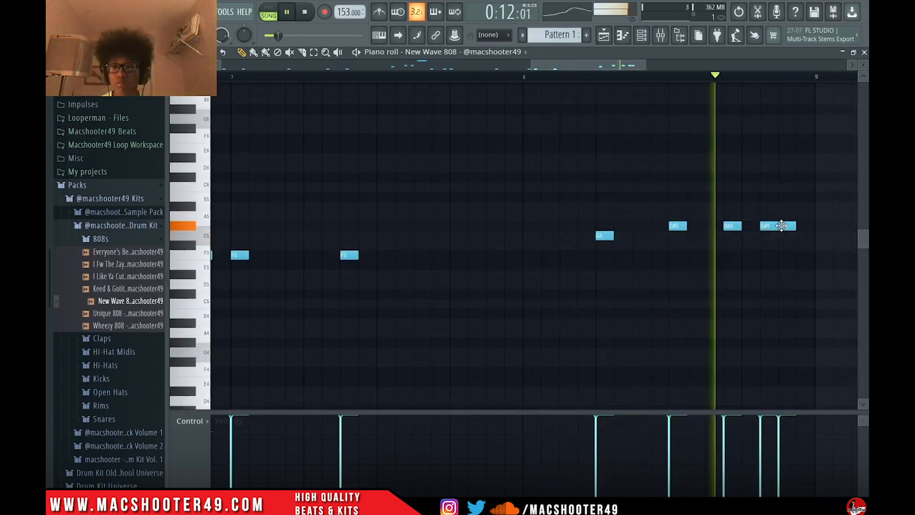
{"action": "right_click", "coordinate": [769, 227]}
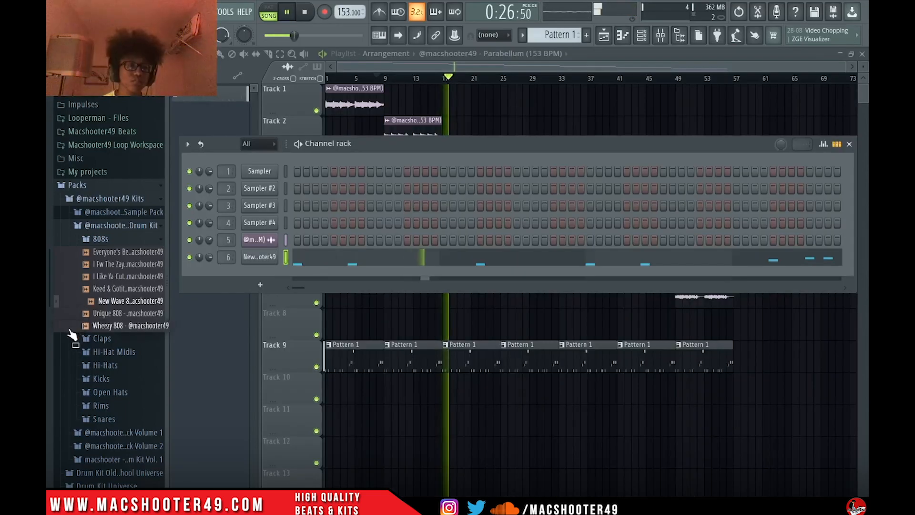
Load the Trippin' Clap sample from the drum kit's Claps folder into the Sampler #2 channel.
{"action": "key", "text": "space"}
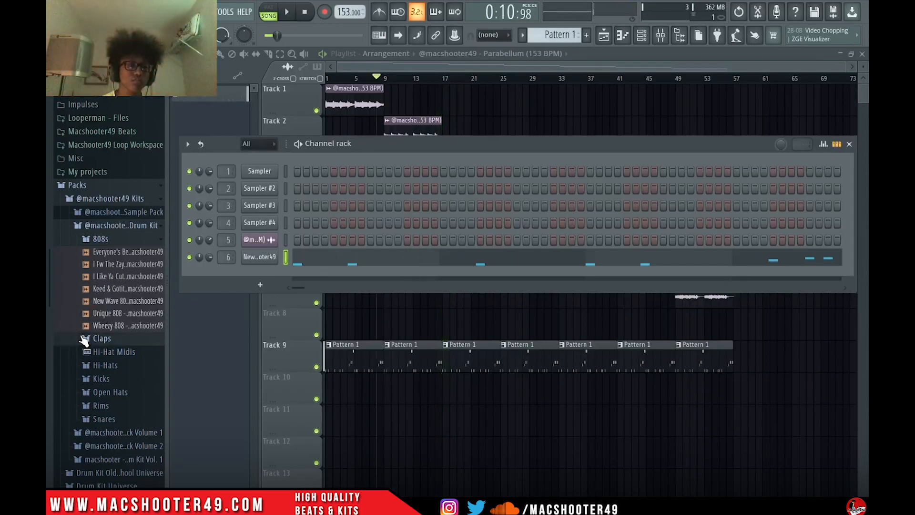
{"action": "left_click", "coordinate": [96, 338]}
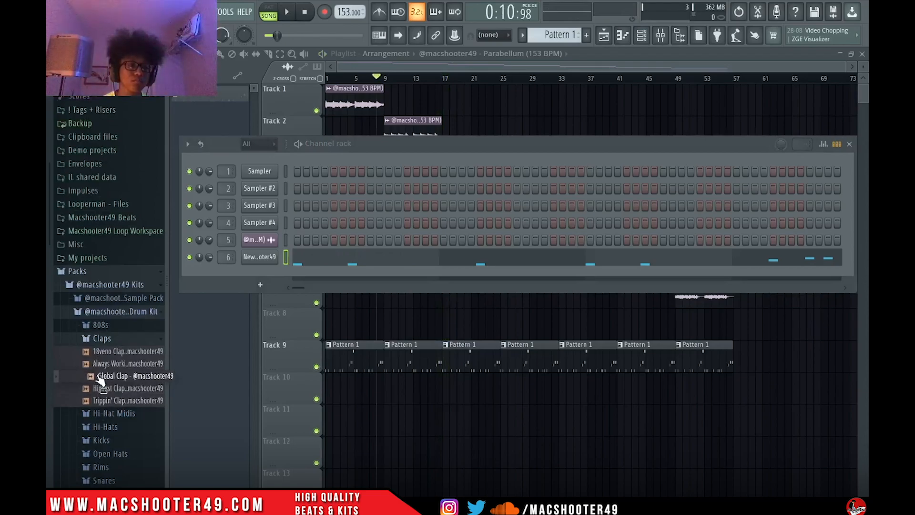
{"action": "left_click_drag", "start_coordinate": [100, 400], "coordinate": [259, 188]}
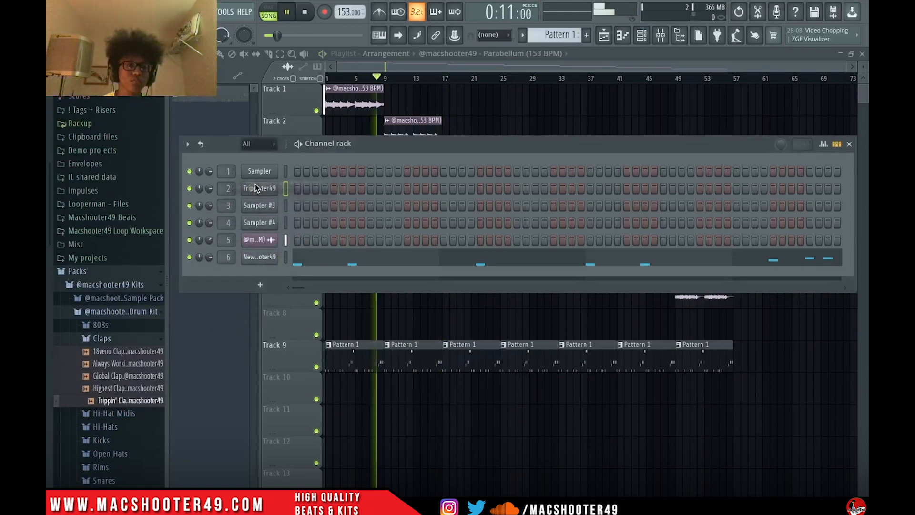
Place Trippin' Clap hits on steps 9, 25, 41 and 57 while the beat plays.
{"action": "key", "text": "space"}
{"action": "left_click", "coordinate": [371, 188]}
{"action": "left_click", "coordinate": [517, 188]}
{"action": "left_click", "coordinate": [663, 188]}
{"action": "left_click", "coordinate": [810, 188]}
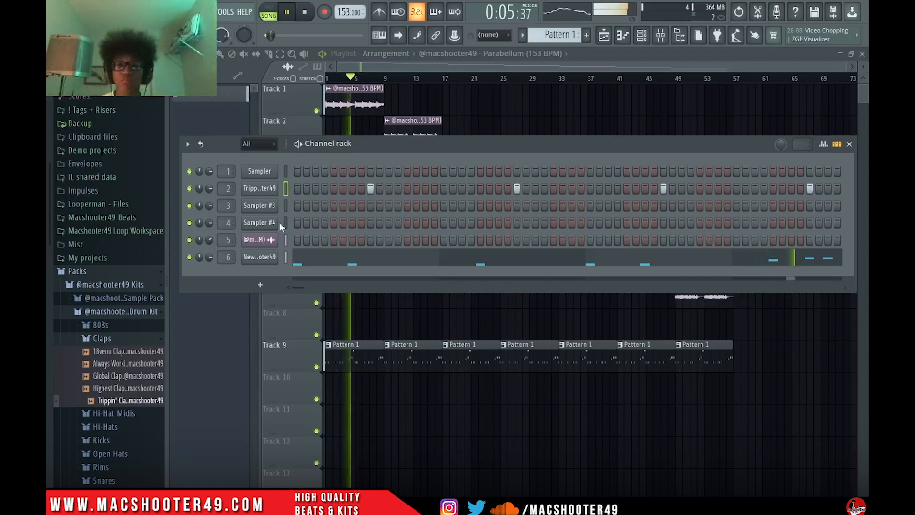
Duplicate the clap's first four bars into bars 5 to 8 in its piano roll and return to the channel rack.
{"action": "scroll", "coordinate": [79, 301], "scroll_direction": "down", "scroll_amount": 6}
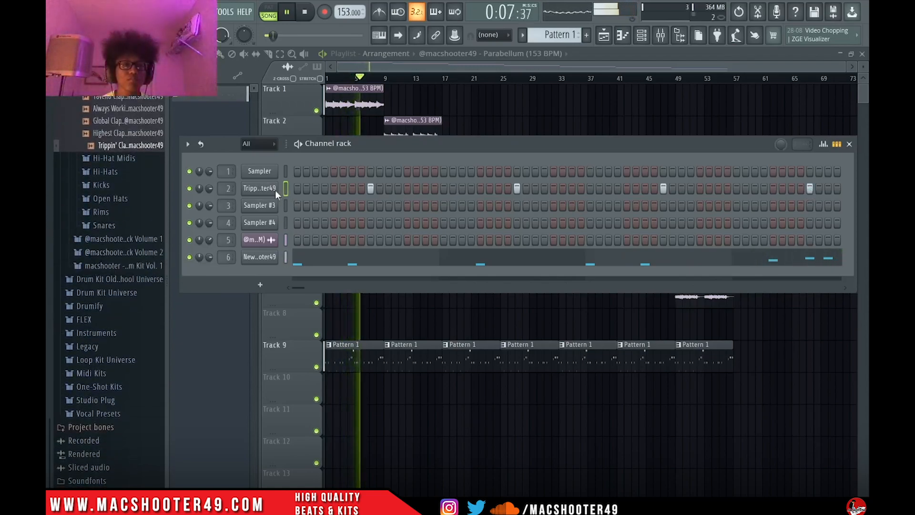
{"action": "right_click", "coordinate": [279, 190]}
{"action": "left_click", "coordinate": [293, 190]}
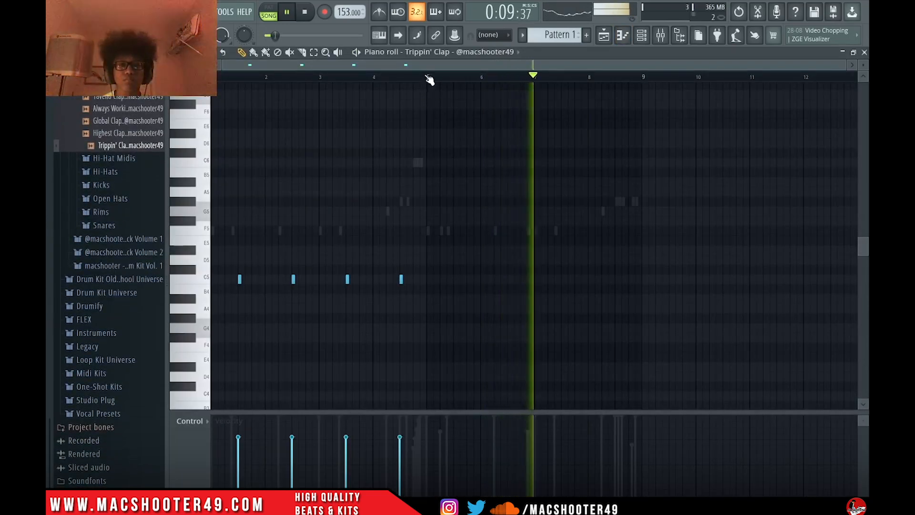
{"action": "left_click_drag", "start_coordinate": [429, 78], "coordinate": [49, 178]}
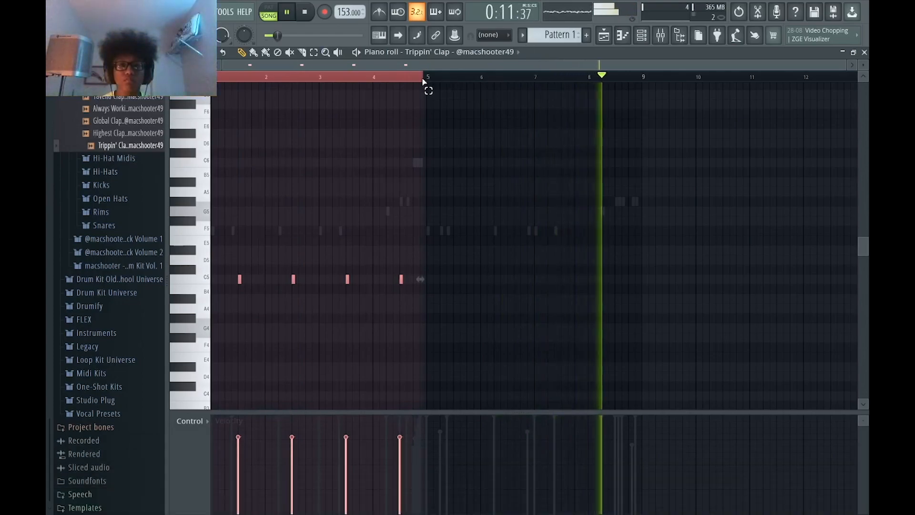
{"action": "key", "text": "ctrl+b"}
{"action": "key", "text": "ctrl+d"}
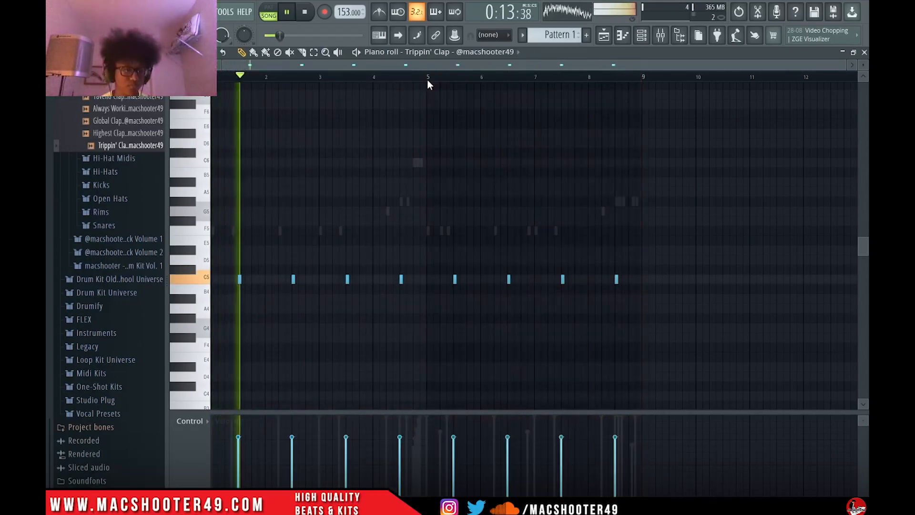
{"action": "key", "text": "Escape"}
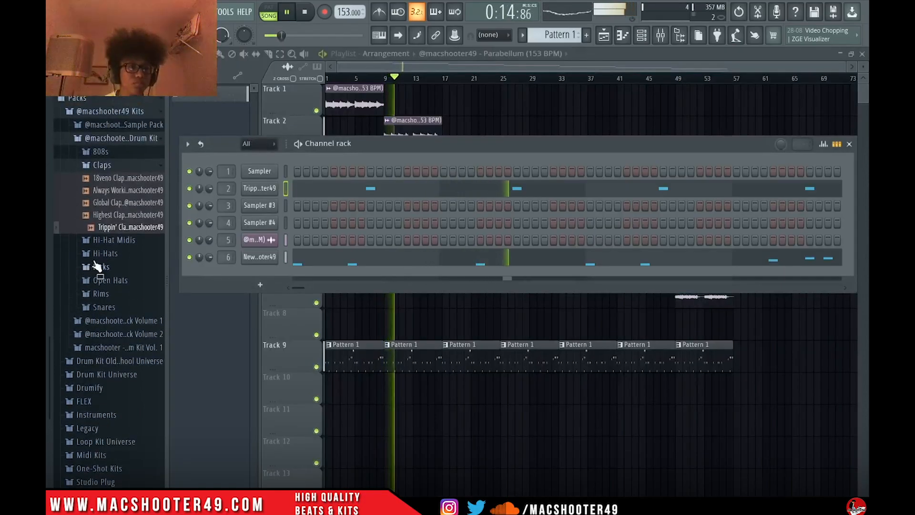
Load Famous Hi Hat from the Hi Hats folder of macshooter - Official Drum Kit Vol. 1 into the Sampler #3 channel.
{"action": "left_click", "coordinate": [115, 139]}
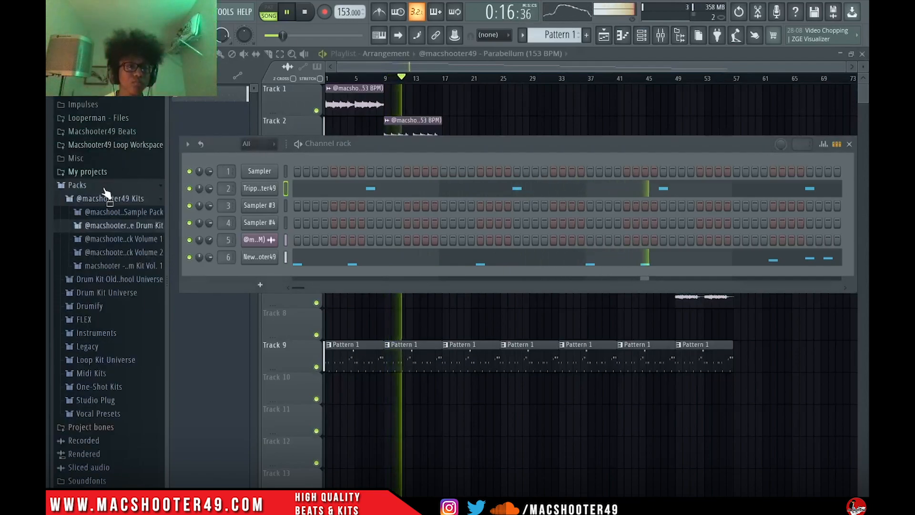
{"action": "left_click", "coordinate": [89, 238]}
{"action": "left_click", "coordinate": [89, 238]}
{"action": "left_click", "coordinate": [85, 266]}
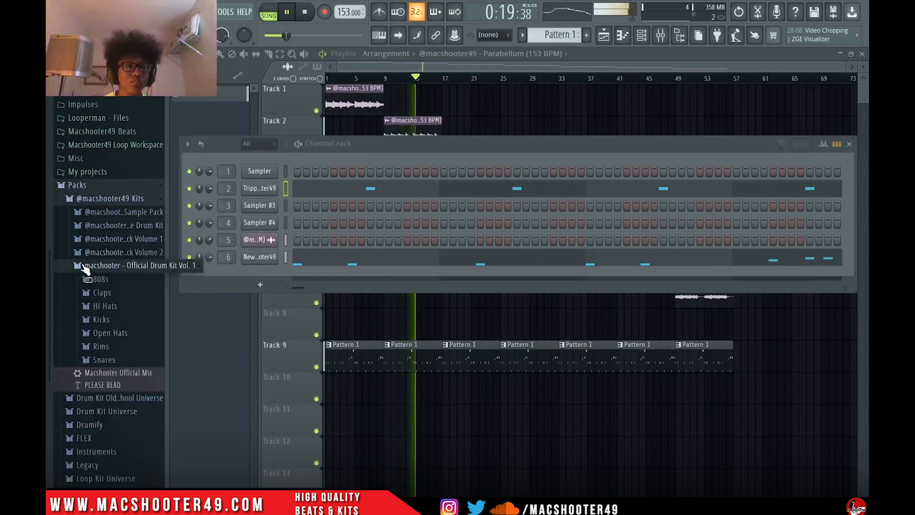
{"action": "left_click", "coordinate": [97, 307]}
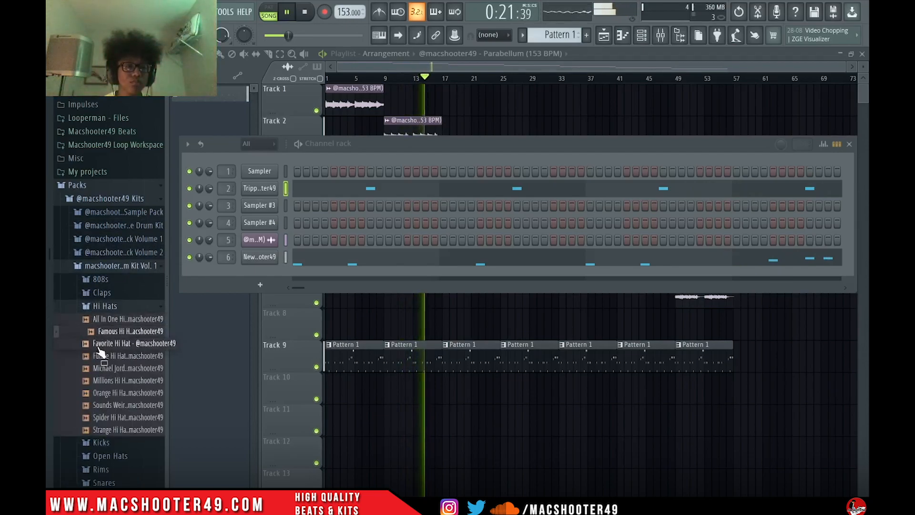
{"action": "left_click_drag", "start_coordinate": [102, 337], "coordinate": [258, 210]}
Fill the Famous Hi Hat channel on every second step and play the beat back.
{"action": "right_click", "coordinate": [258, 209]}
{"action": "left_click", "coordinate": [393, 243]}
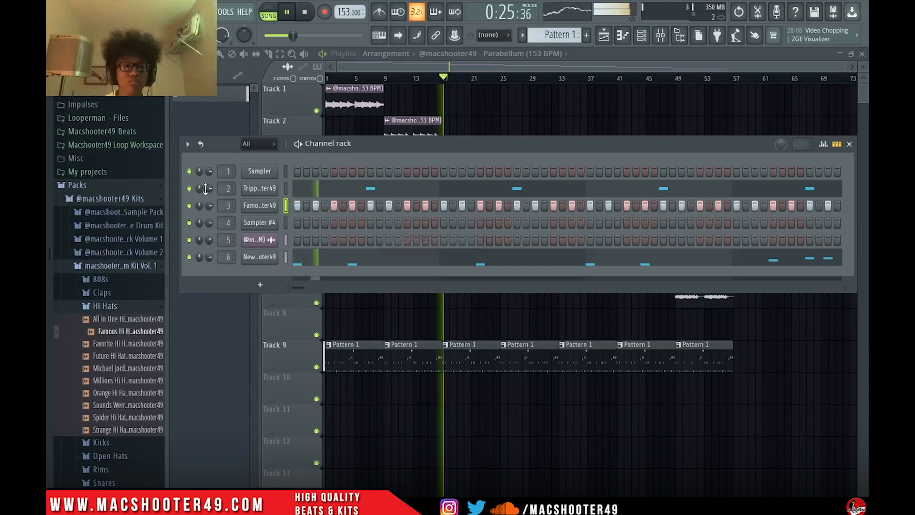
{"action": "scroll", "coordinate": [217, 206], "scroll_direction": "up", "scroll_amount": 2}
{"action": "scroll", "coordinate": [218, 206], "scroll_direction": "up", "scroll_amount": 1}
{"action": "key", "text": "space"}
{"action": "key", "text": "space"}
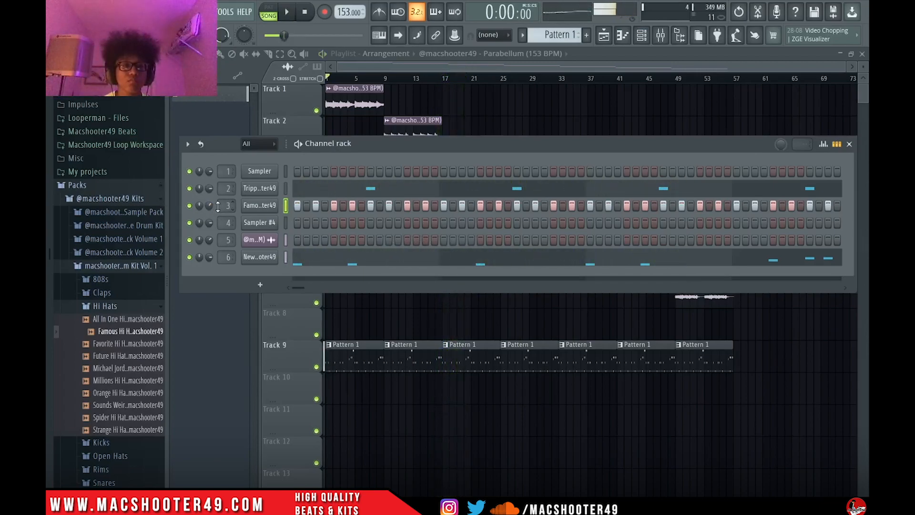
Lower the hi-hat's mixer Insert 3 to about -3.0 dB and compare the sound with Fruity Reeverb 2 off and on.
{"action": "left_click", "coordinate": [660, 35]}
{"action": "key", "text": "space"}
{"action": "left_click_drag", "start_coordinate": [345, 169], "coordinate": [346, 192]}
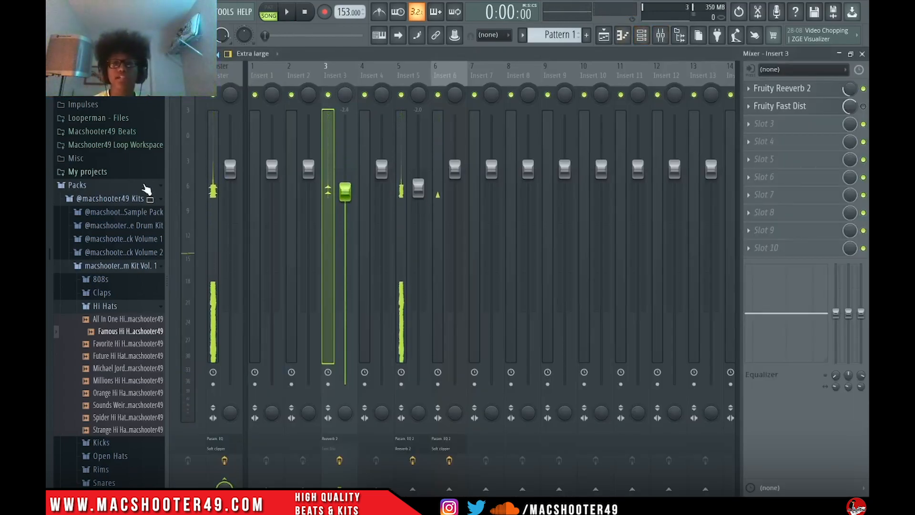
{"action": "left_click", "coordinate": [792, 94]}
{"action": "left_click", "coordinate": [792, 94]}
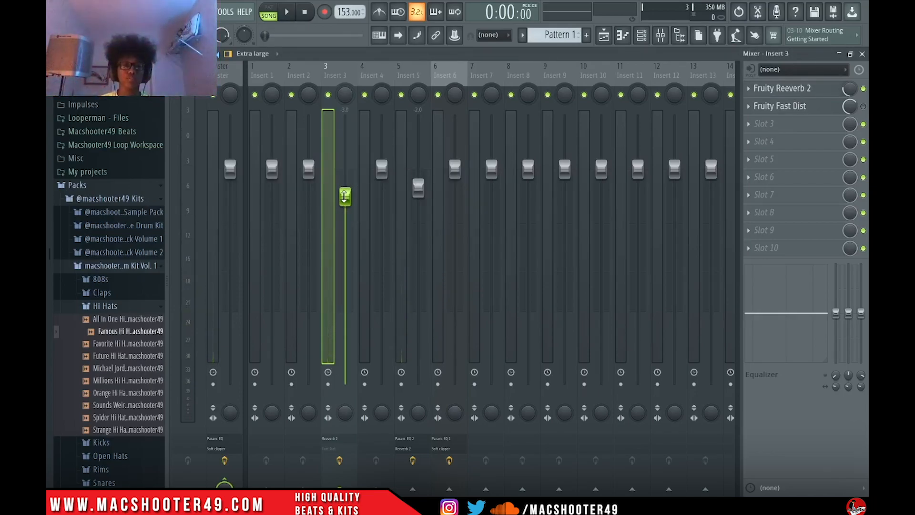
{"action": "left_click", "coordinate": [863, 89]}
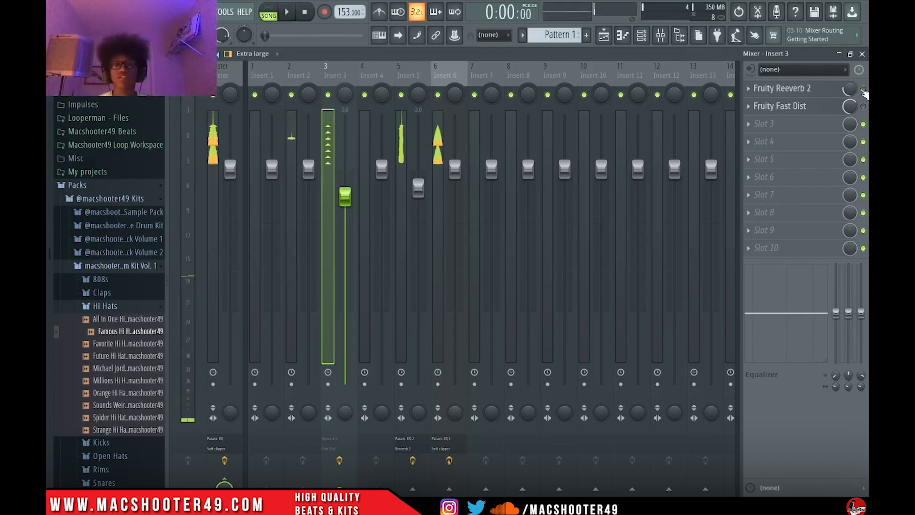
{"action": "key", "text": "space"}
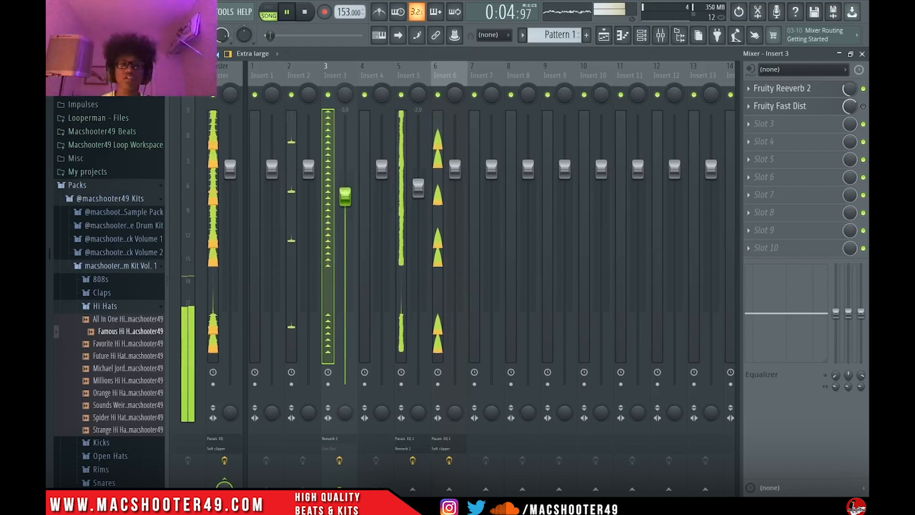
Stop playback, open the Famous Hi Hat's piano roll and set its snap to 1/3 step.
{"action": "key", "text": "F9"}
{"action": "key", "text": "space"}
{"action": "right_click", "coordinate": [290, 207]}
{"action": "left_click", "coordinate": [305, 206]}
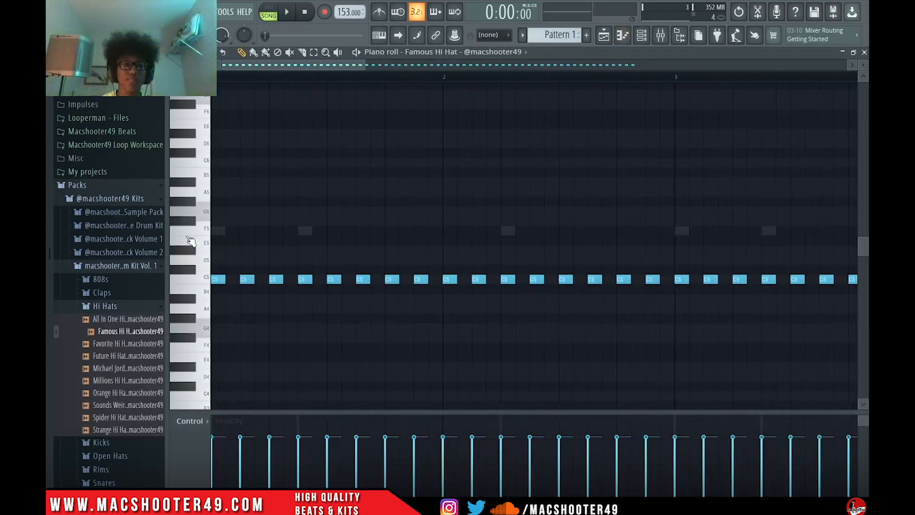
{"action": "left_click", "coordinate": [206, 53]}
{"action": "left_click", "coordinate": [186, 53]}
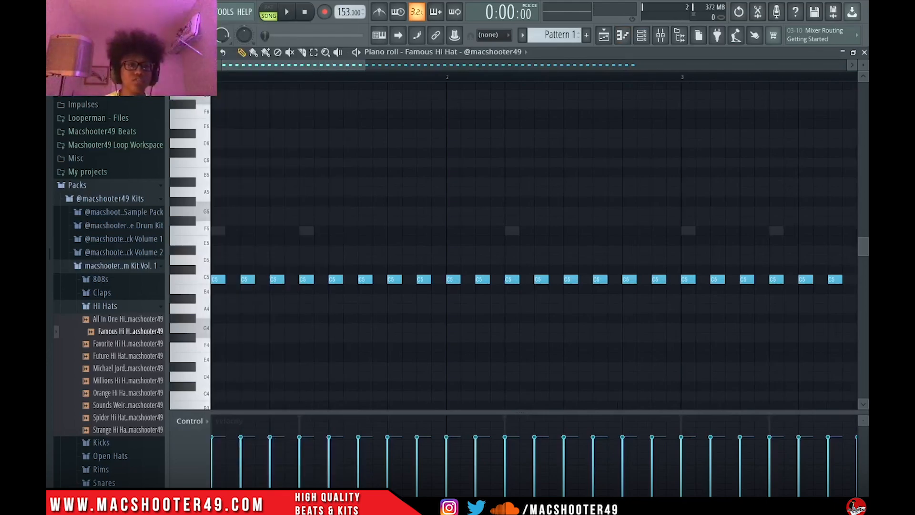
{"action": "left_click", "coordinate": [186, 53]}
{"action": "left_click", "coordinate": [205, 252]}
{"action": "left_click", "coordinate": [197, 53]}
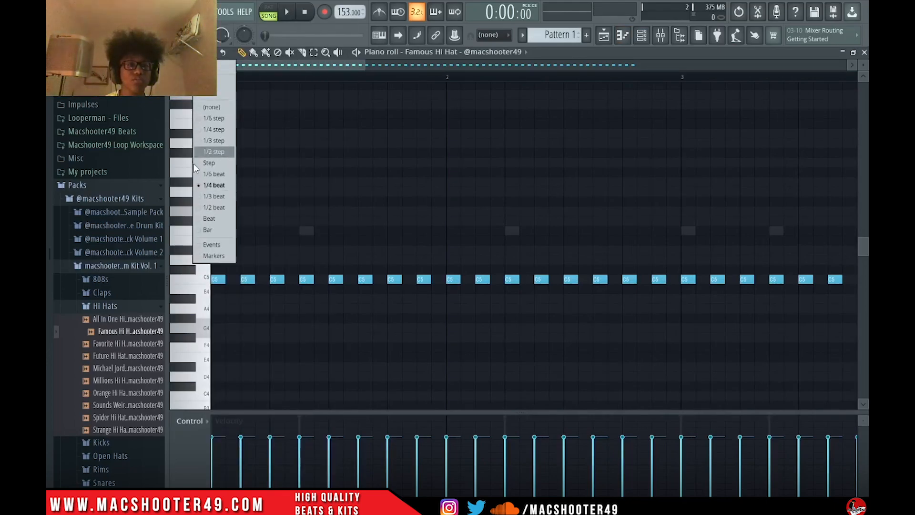
{"action": "left_click", "coordinate": [218, 141]}
Lower the hi-hat on beat 2 of bar 1 to G#4 and paint a three-note G#4 roll half a beat after it.
{"action": "scroll", "coordinate": [234, 267], "scroll_direction": "up", "scroll_amount": 3}
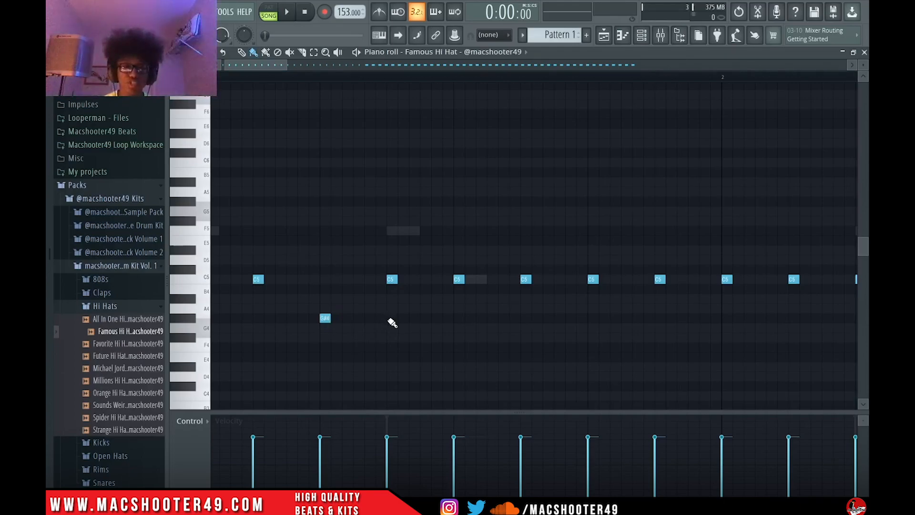
{"action": "key", "text": "space"}
{"action": "left_click_drag", "start_coordinate": [392, 318], "coordinate": [422, 325]}
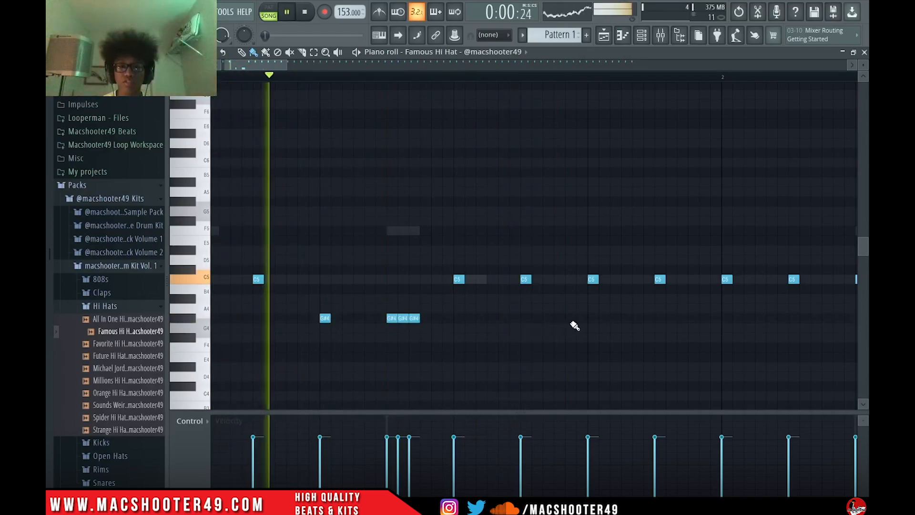
{"action": "key", "text": "space"}
Open the Famous Hi Hat channel's sampler settings and return to its piano roll.
{"action": "left_click", "coordinate": [642, 38]}
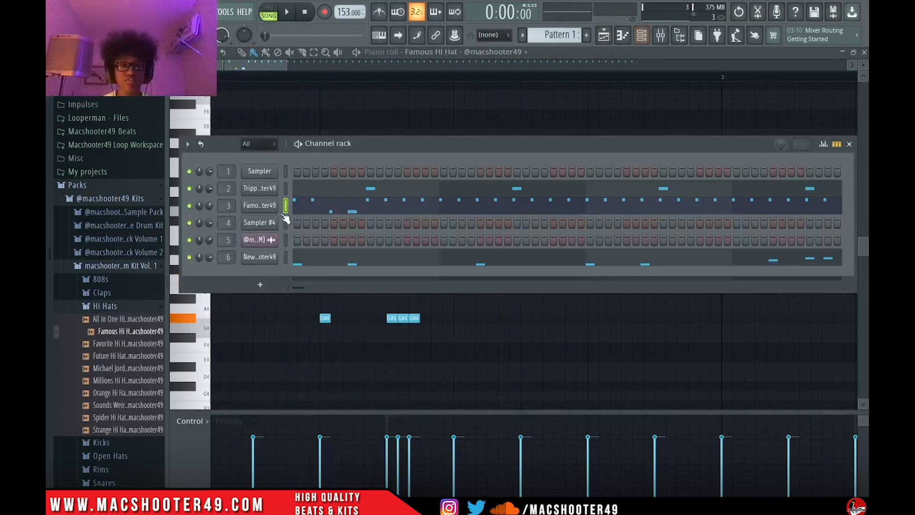
{"action": "left_click", "coordinate": [250, 210]}
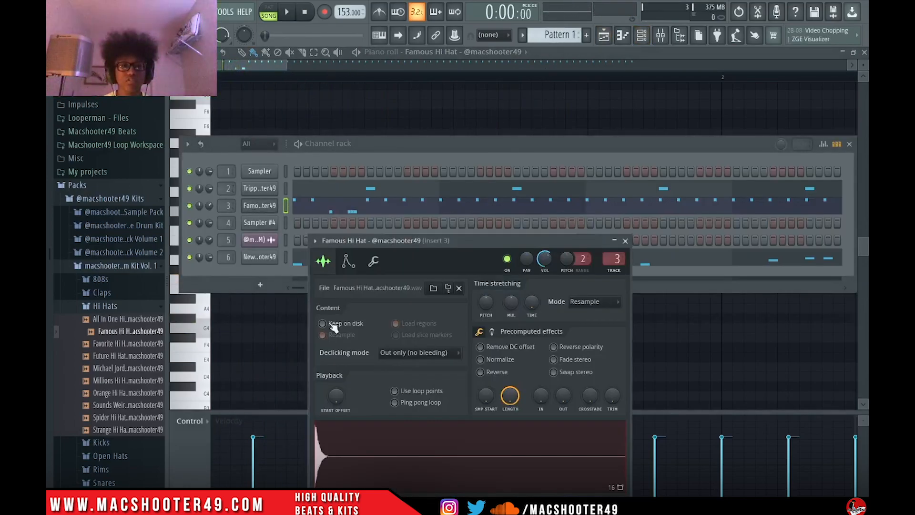
{"action": "left_click", "coordinate": [622, 35]}
Add a descending G#4 to F#4 hi-hat roll at the end of bar 1 and a seven-note C5 roll with rising velocities in bar 2.
{"action": "key", "text": "space"}
{"action": "left_click_drag", "start_coordinate": [638, 284], "coordinate": [572, 241]}
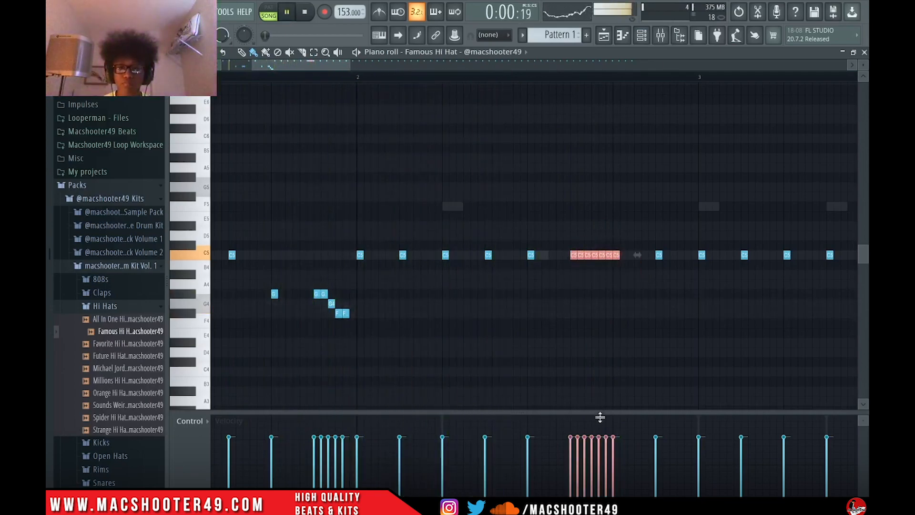
{"action": "left_click_drag", "start_coordinate": [614, 436], "coordinate": [570, 480]}
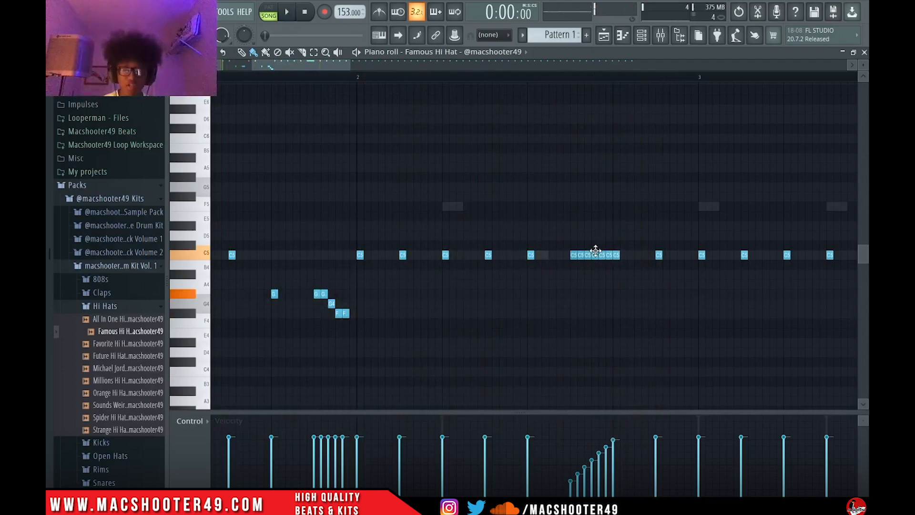
Shift bar 3's first four hi-hats to G#4 and E4, and vary bar 4 with G#4 and A4 notes.
{"action": "scroll", "coordinate": [600, 255], "scroll_direction": "down", "scroll_amount": 5}
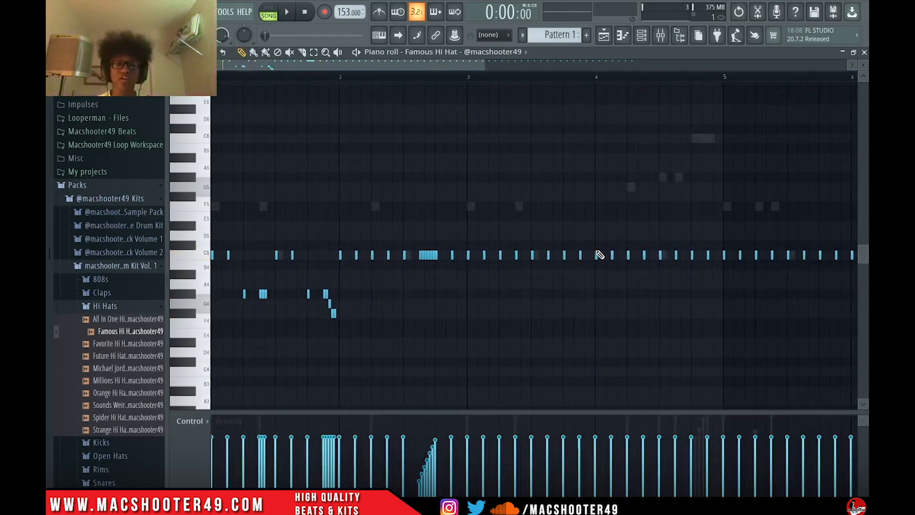
{"action": "scroll", "coordinate": [599, 255], "scroll_direction": "down", "scroll_amount": 1}
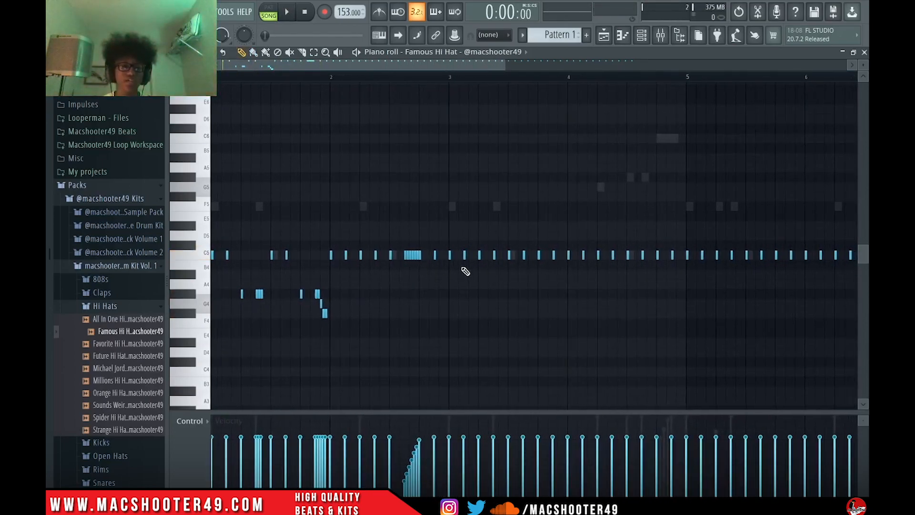
{"action": "scroll", "coordinate": [493, 265], "scroll_direction": "up", "scroll_amount": 2}
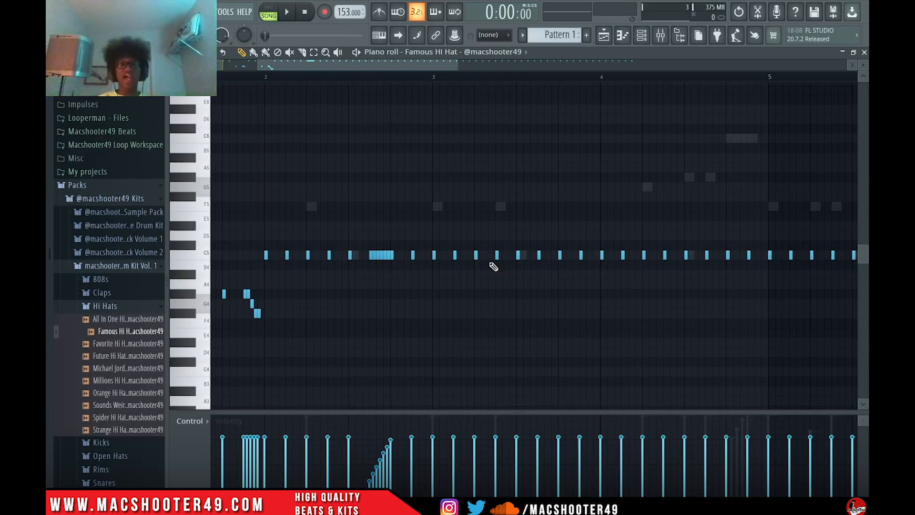
{"action": "scroll", "coordinate": [493, 266], "scroll_direction": "up", "scroll_amount": 4}
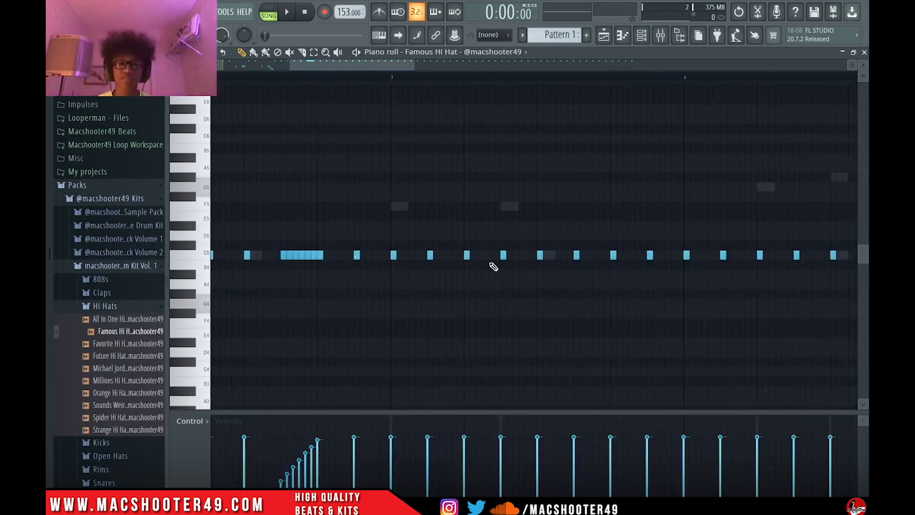
{"action": "scroll", "coordinate": [435, 295], "scroll_direction": "up", "scroll_amount": 2}
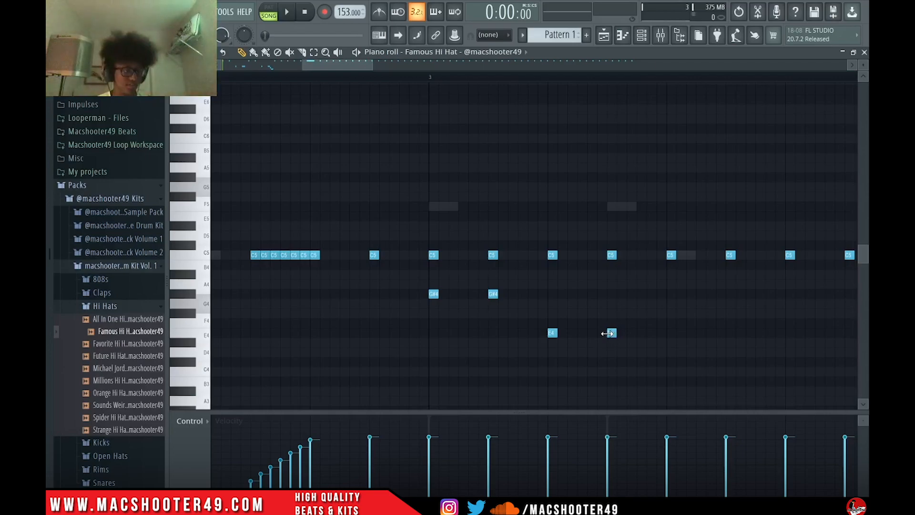
{"action": "scroll", "coordinate": [656, 292], "scroll_direction": "down", "scroll_amount": 2}
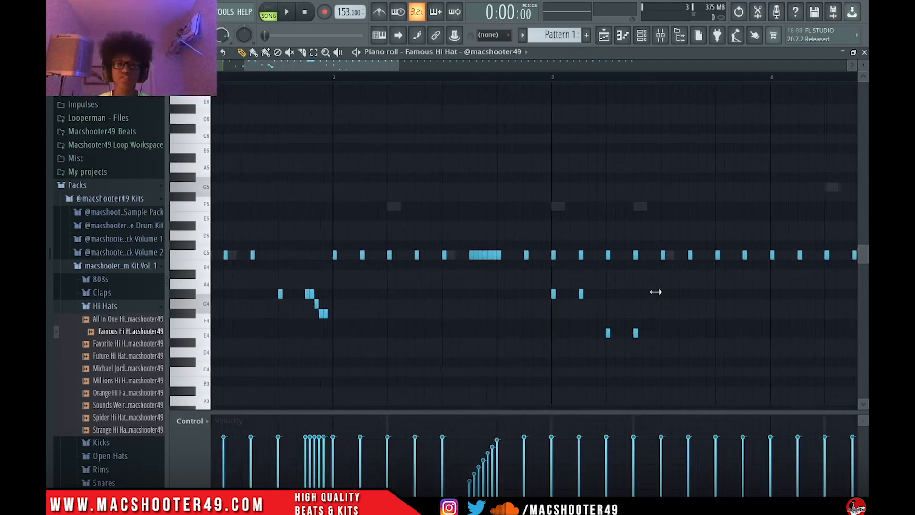
{"action": "scroll", "coordinate": [655, 292], "scroll_direction": "down", "scroll_amount": 2}
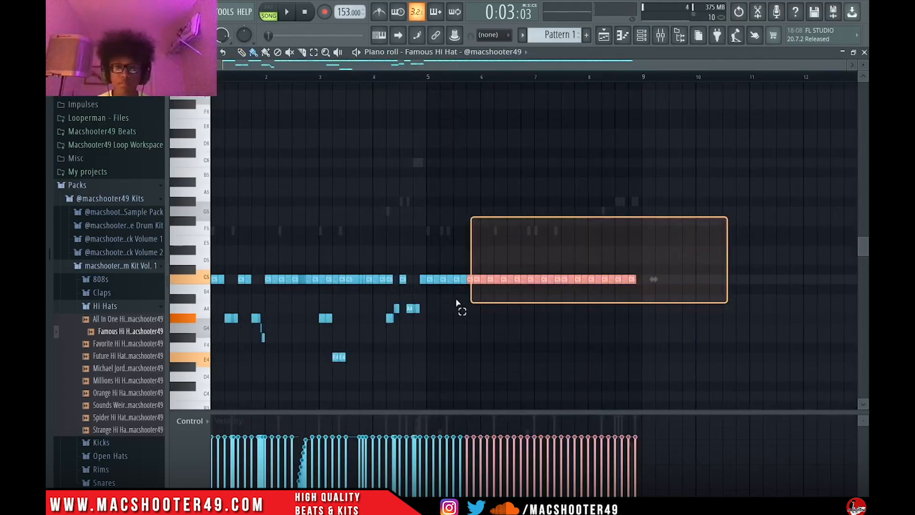
Delete the hi-hat notes from bar 5 onward and duplicate bars 1 to 4 into bars 5 to 8.
{"action": "left_click_drag", "start_coordinate": [457, 306], "coordinate": [428, 308]}
{"action": "key", "text": "Delete"}
{"action": "key", "text": "ctrl+b"}
{"action": "key", "text": "ctrl+d"}
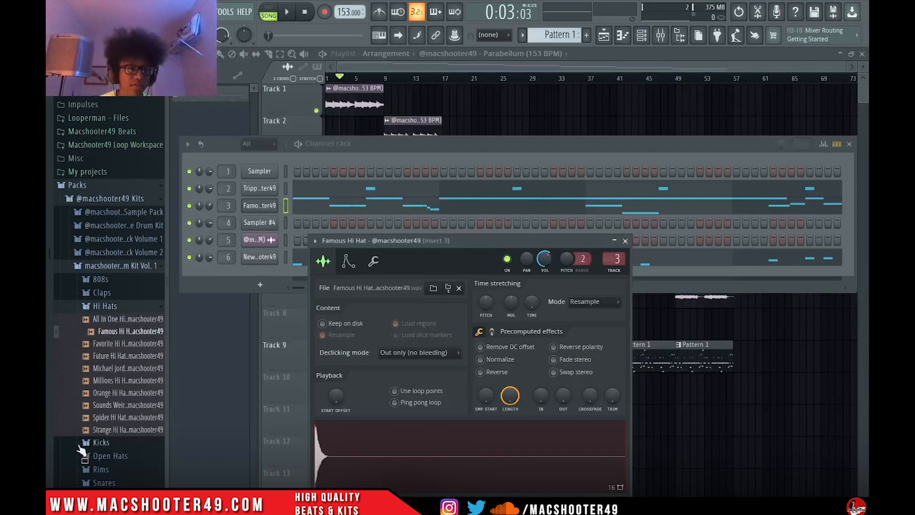
Audition samples in the kit's Open Hats folder and add Anime Open Hat as a new channel.
{"action": "left_click", "coordinate": [89, 455]}
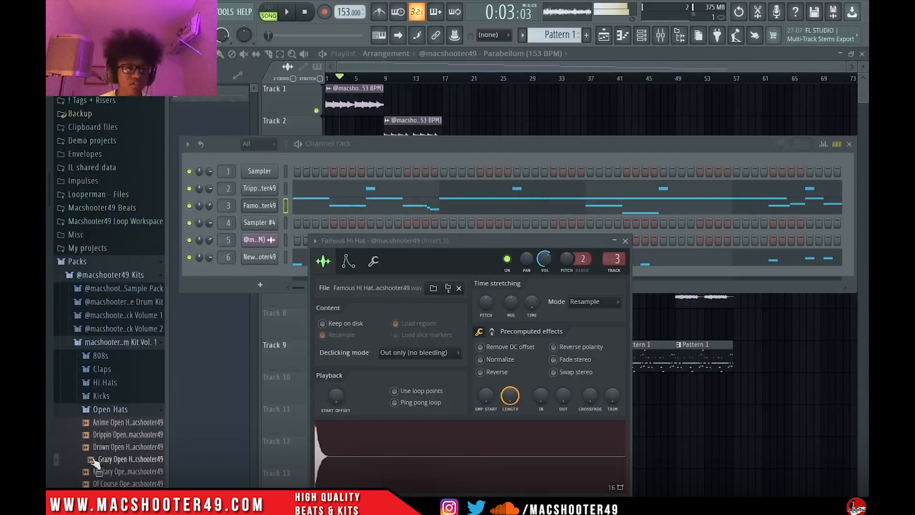
{"action": "left_click", "coordinate": [625, 240]}
{"action": "scroll", "coordinate": [74, 367], "scroll_direction": "down", "scroll_amount": 5}
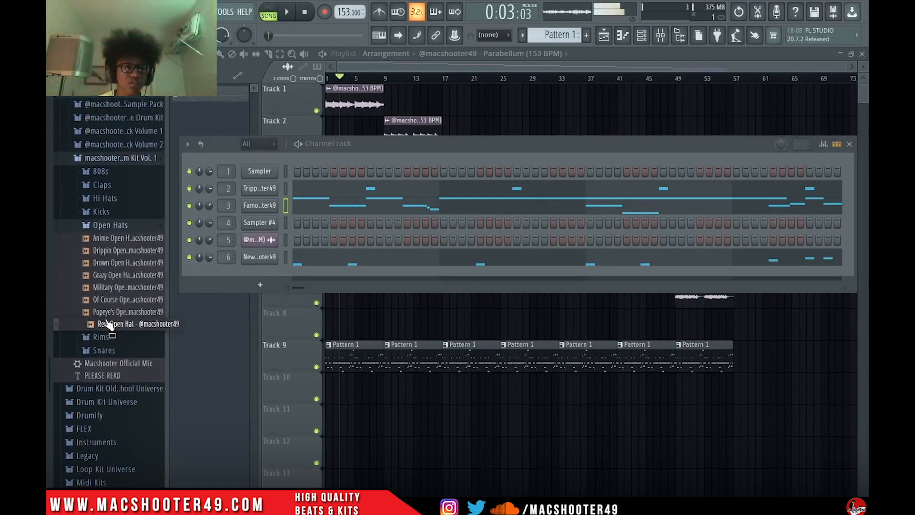
{"action": "left_click", "coordinate": [106, 298]}
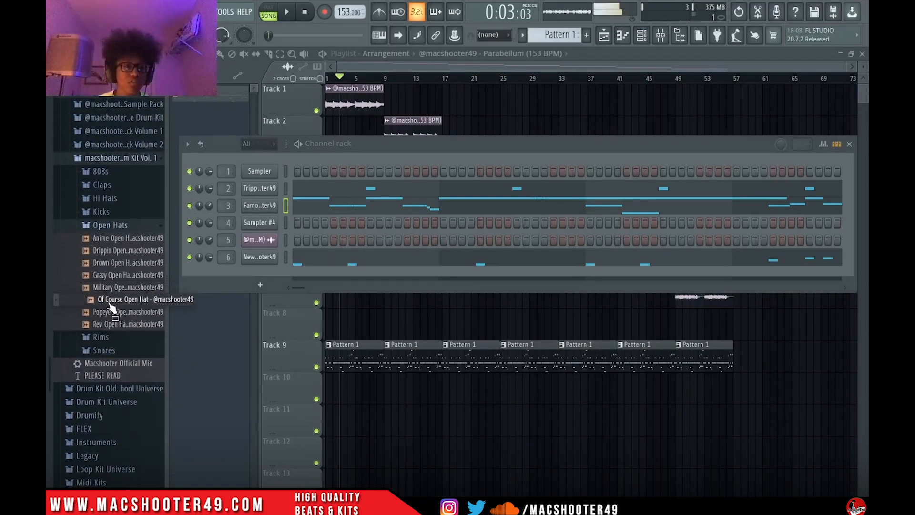
{"action": "left_click", "coordinate": [109, 240]}
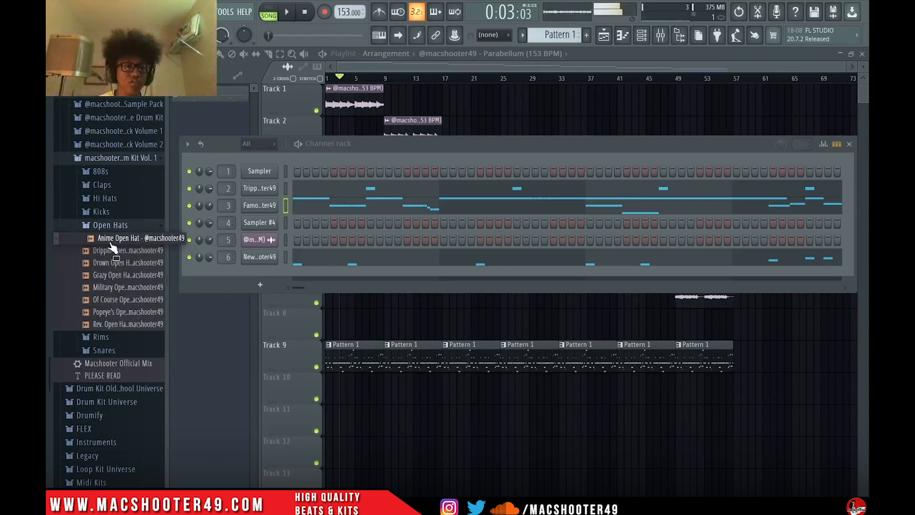
Place the Anime Open Hat on the fifth step of bars 1 to 4 and lower its channel volume during playback.
{"action": "key", "text": "space"}
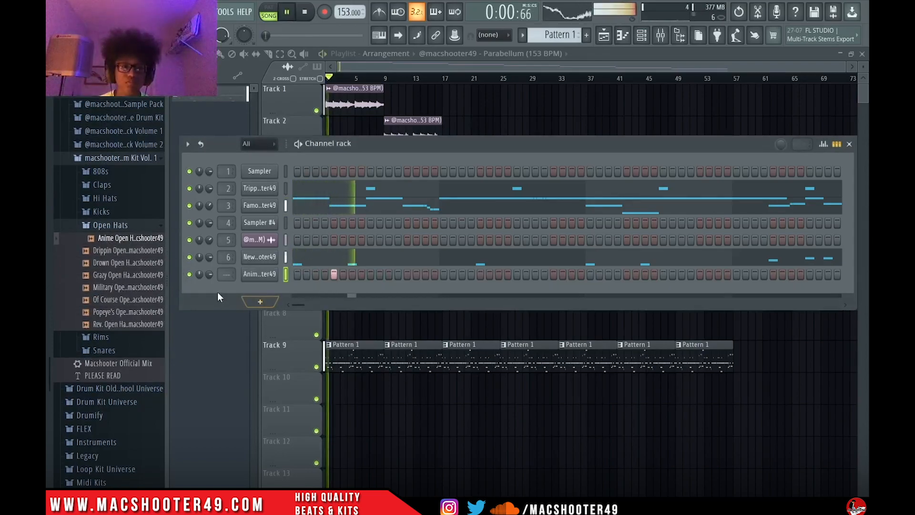
{"action": "key", "text": "space"}
{"action": "key", "text": "space"}
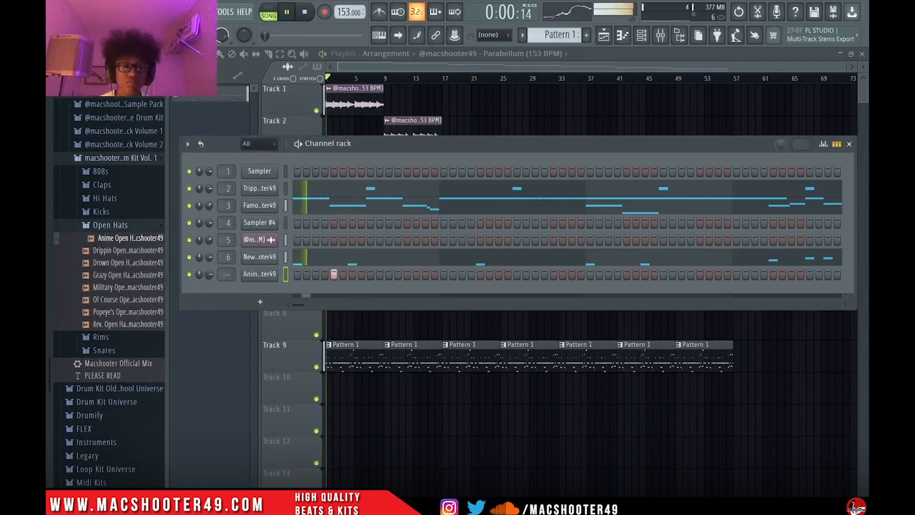
{"action": "left_click_drag", "start_coordinate": [208, 274], "coordinate": [209, 285]}
{"action": "key", "text": "space"}
{"action": "key", "text": "space"}
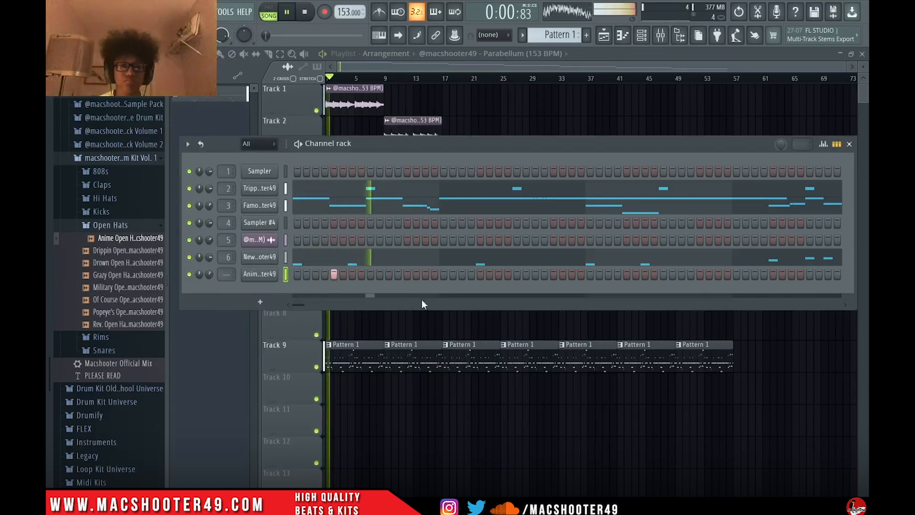
{"action": "left_click", "coordinate": [480, 274]}
{"action": "left_click", "coordinate": [626, 274]}
{"action": "left_click", "coordinate": [772, 274]}
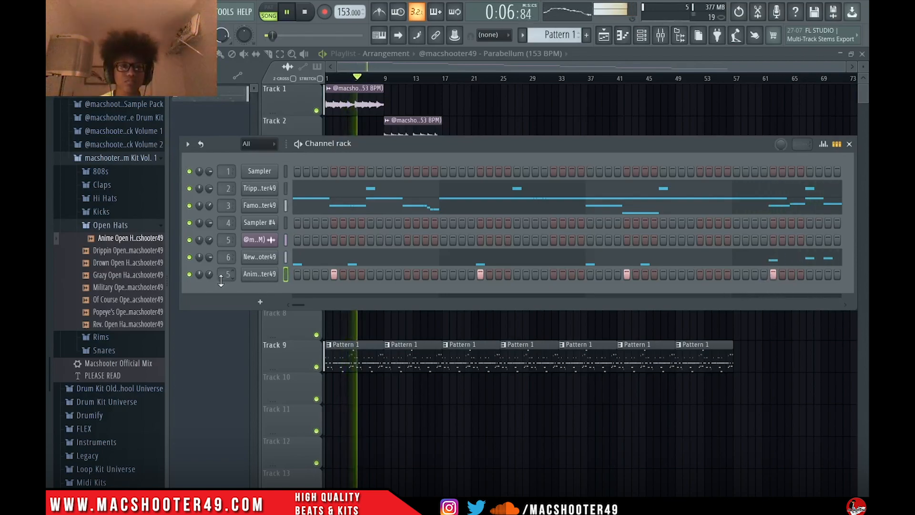
Send the Anime Open Hat steps to the piano roll and add Of Course Open Hat as another channel.
{"action": "right_click", "coordinate": [256, 275]}
{"action": "left_click", "coordinate": [334, 274]}
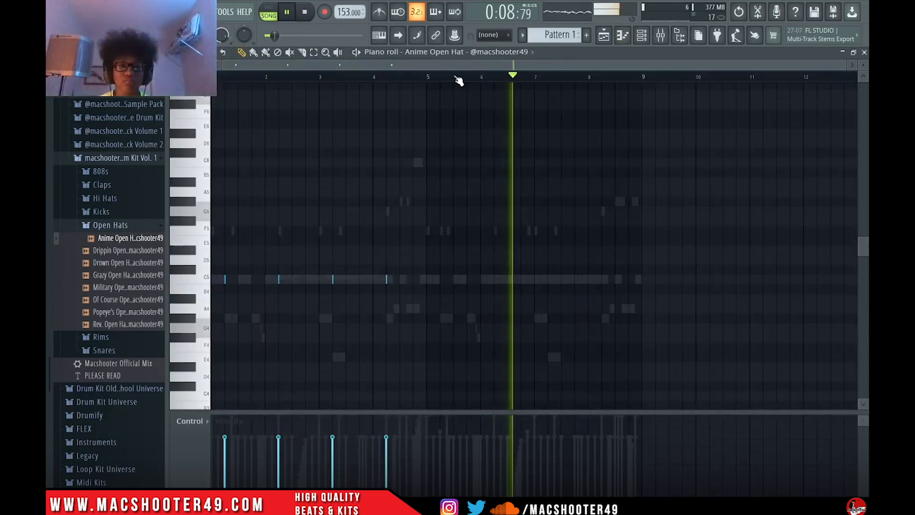
{"action": "scroll", "coordinate": [629, 288], "scroll_direction": "up", "scroll_amount": 4}
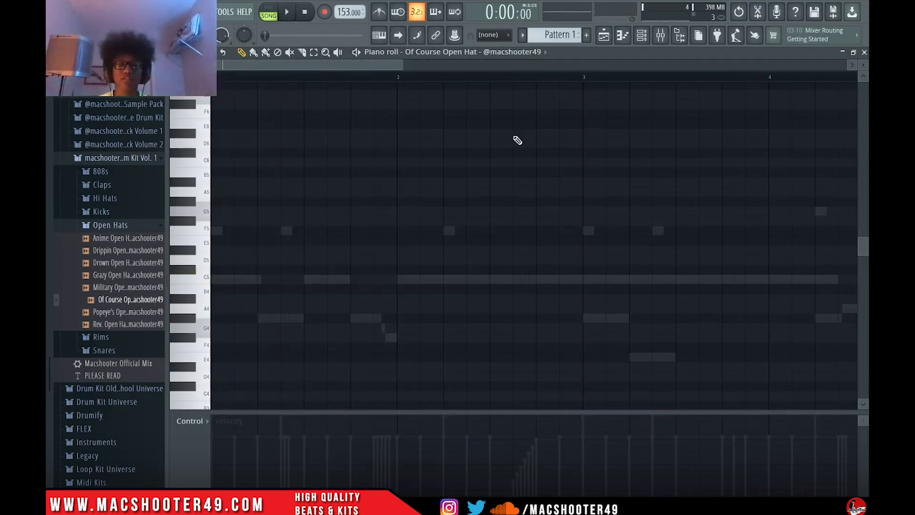
Enable the Of Course Open Hat's volume envelope with full hold and zero attack, decay and sustain.
{"action": "left_click", "coordinate": [641, 35]}
{"action": "left_click", "coordinate": [255, 291]}
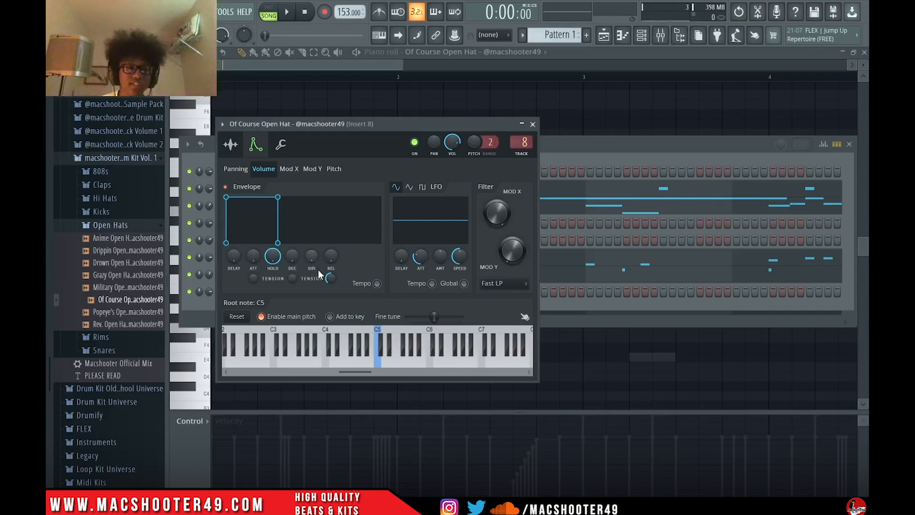
{"action": "key", "text": "Escape"}
{"action": "key", "text": "Escape"}
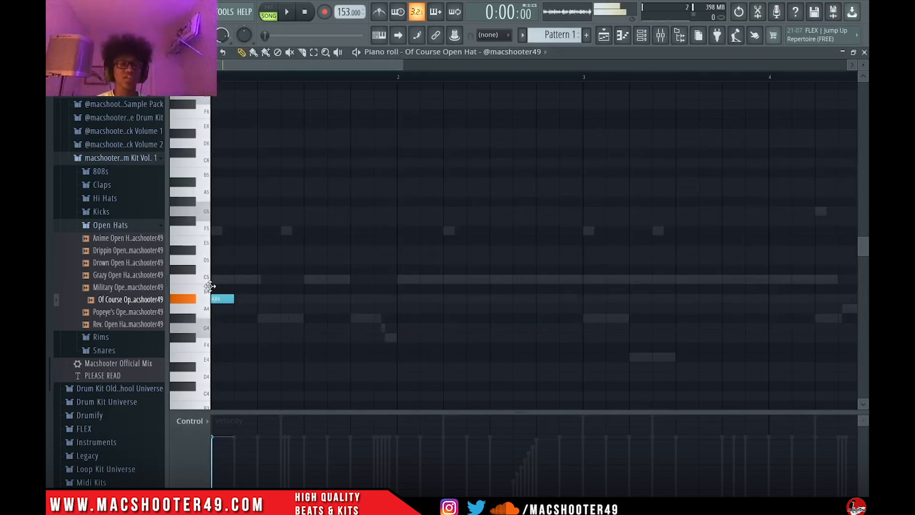
Place a G#4 Of Course Open Hat note on beat 3 of bar 1 and duplicate it directly after.
{"action": "left_click_drag", "start_coordinate": [211, 286], "coordinate": [216, 282]}
{"action": "left_click_drag", "start_coordinate": [456, 277], "coordinate": [316, 318]}
{"action": "key", "text": "space"}
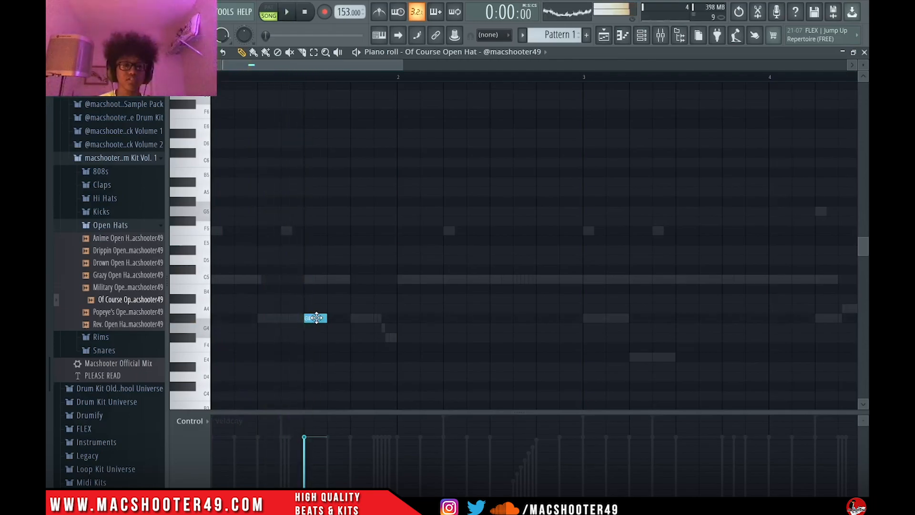
{"action": "key", "text": "ctrl+b"}
{"action": "key", "text": "space"}
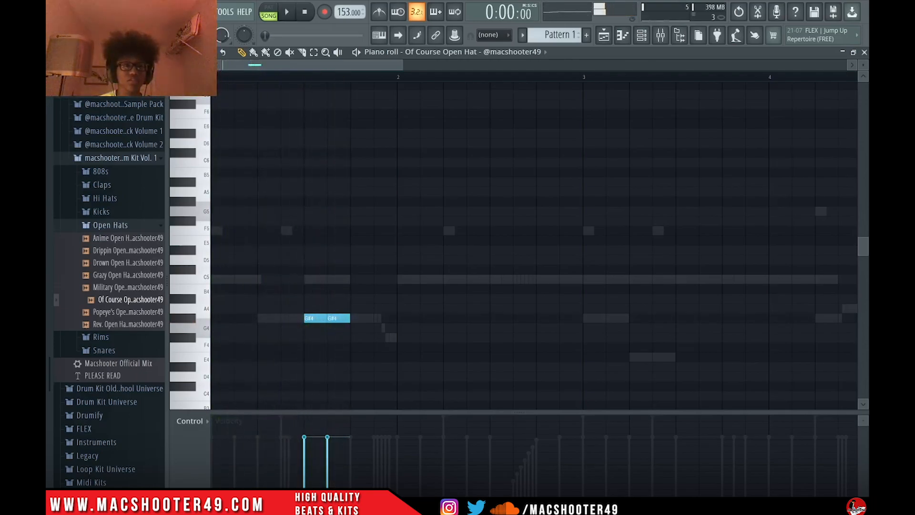
Set the snap to 1/4 beat and shorten both G#4 open hat notes to a quarter beat each.
{"action": "left_click", "coordinate": [211, 52]}
{"action": "left_click", "coordinate": [216, 184]}
{"action": "scroll", "coordinate": [291, 307], "scroll_direction": "up", "scroll_amount": 3}
{"action": "key", "text": "space"}
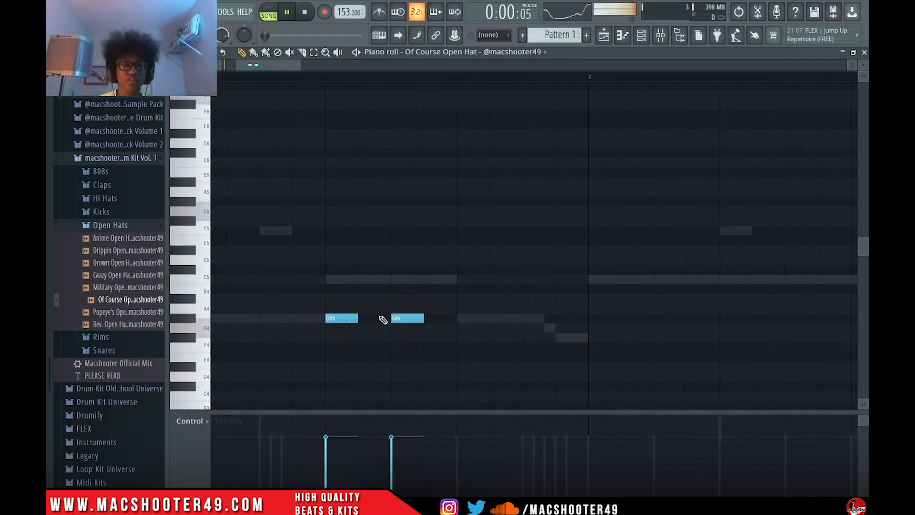
Add a one-beat G#4 open hat note on beat 4 of bar 1 and repeat the open hat phrase in bar 3.
{"action": "scroll", "coordinate": [404, 316], "scroll_direction": "down", "scroll_amount": 3}
{"action": "key", "text": "space"}
{"action": "key", "text": "space"}
{"action": "left_click", "coordinate": [386, 280]}
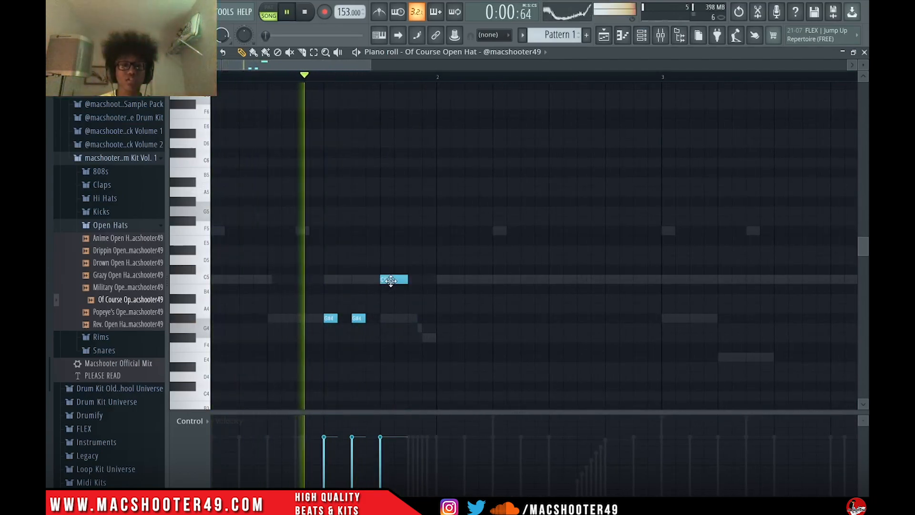
{"action": "left_click_drag", "start_coordinate": [408, 279], "coordinate": [423, 317]}
{"action": "scroll", "coordinate": [423, 324], "scroll_direction": "down", "scroll_amount": 2}
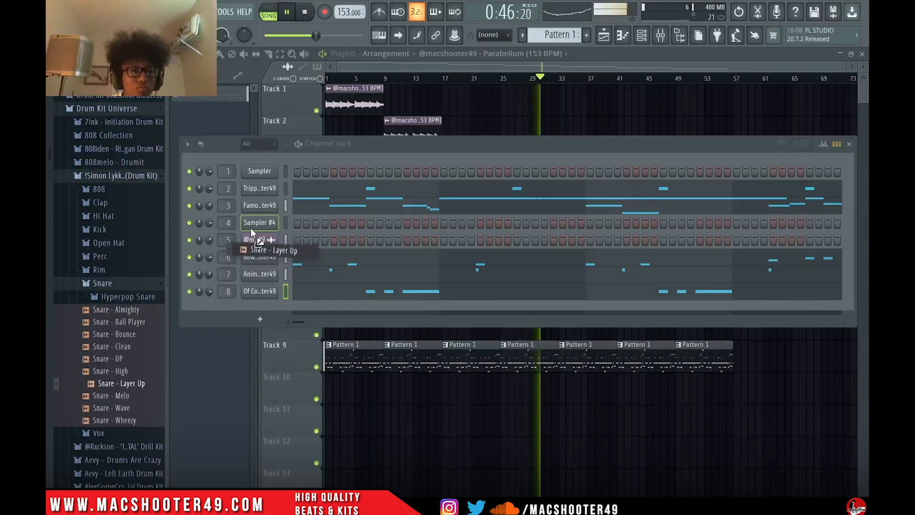
Load Snare - Layer Up on channel 4 with a hit on beat 3 of every bar, repeated across all eight bars.
{"action": "key", "text": "space"}
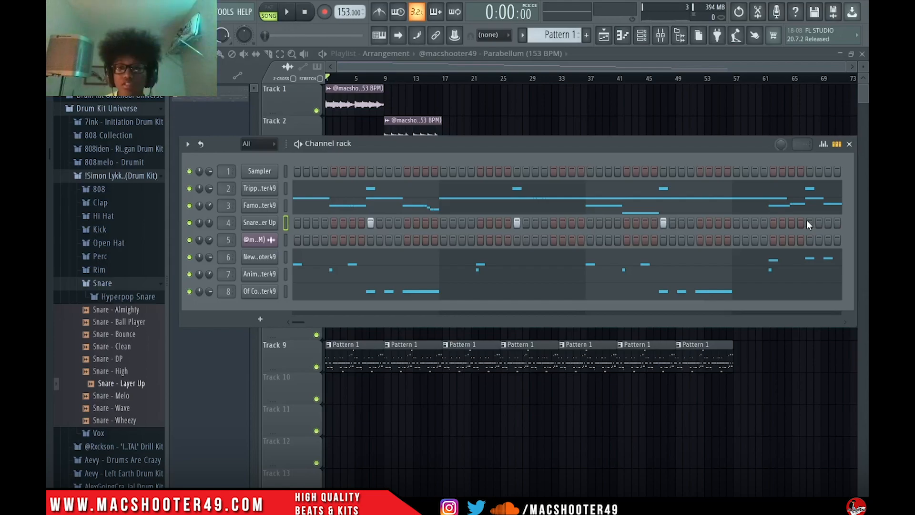
{"action": "key", "text": "space"}
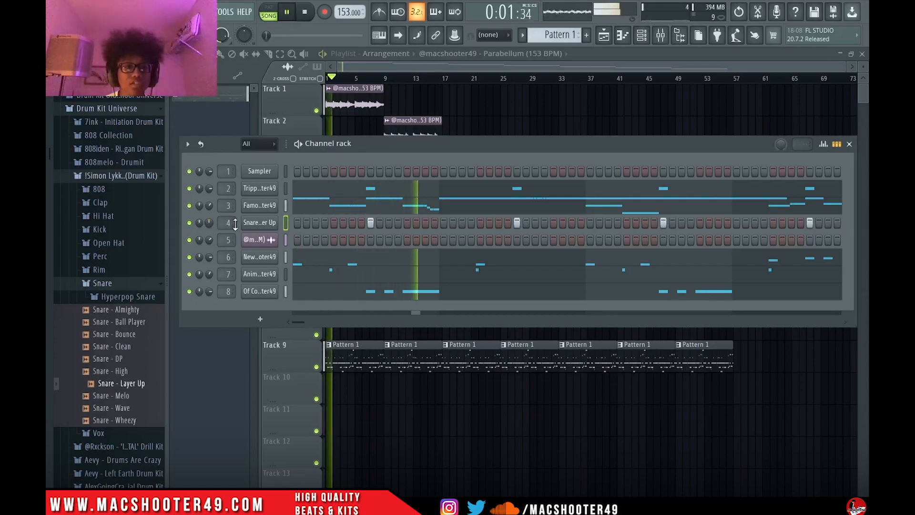
{"action": "key", "text": "space"}
{"action": "right_click", "coordinate": [282, 224]}
{"action": "left_click", "coordinate": [301, 222]}
{"action": "left_click_drag", "start_coordinate": [501, 79], "coordinate": [49, 202]}
{"action": "key", "text": "ctrl+b"}
{"action": "key", "text": "ctrl+d"}
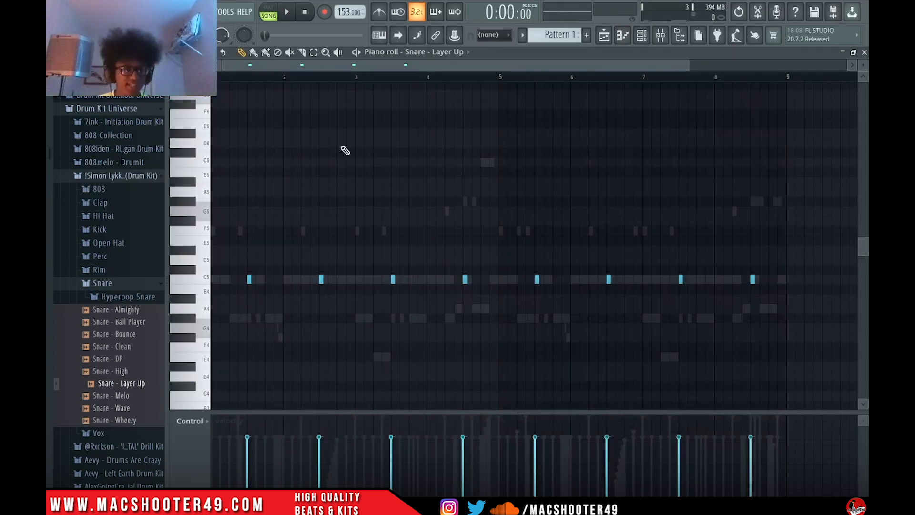
Audition the samples in the kit's Kick folder and load Kick - Rack onto the empty sampler on channel 1.
{"action": "key", "text": "Escape"}
{"action": "left_click", "coordinate": [109, 228]}
{"action": "left_click", "coordinate": [108, 250]}
{"action": "left_click", "coordinate": [110, 266]}
{"action": "left_click", "coordinate": [111, 254]}
{"action": "left_click_drag", "start_coordinate": [111, 253], "coordinate": [259, 171]}
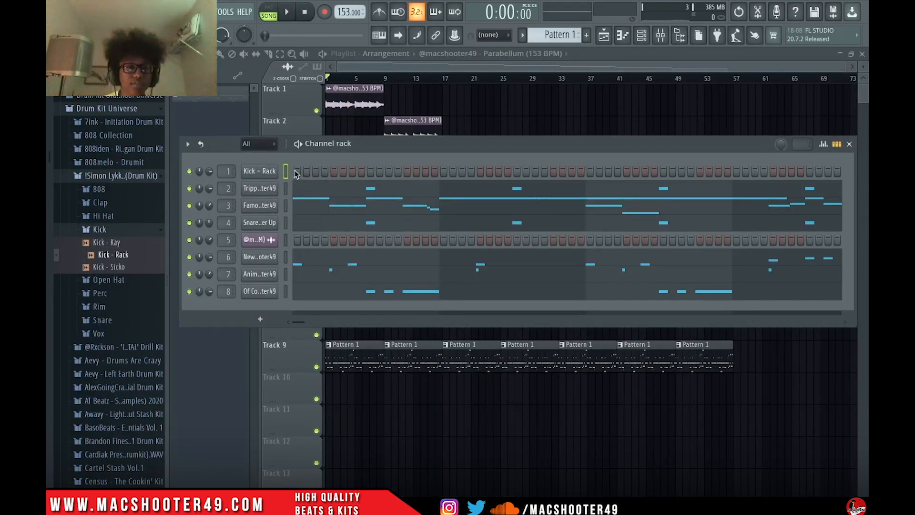
Place Kick - Rack hits on steps 1, 21, 33 and 39 while listening to the beat.
{"action": "left_click", "coordinate": [297, 171]}
{"action": "key", "text": "space"}
{"action": "left_click", "coordinate": [480, 171]}
{"action": "left_click", "coordinate": [590, 171]}
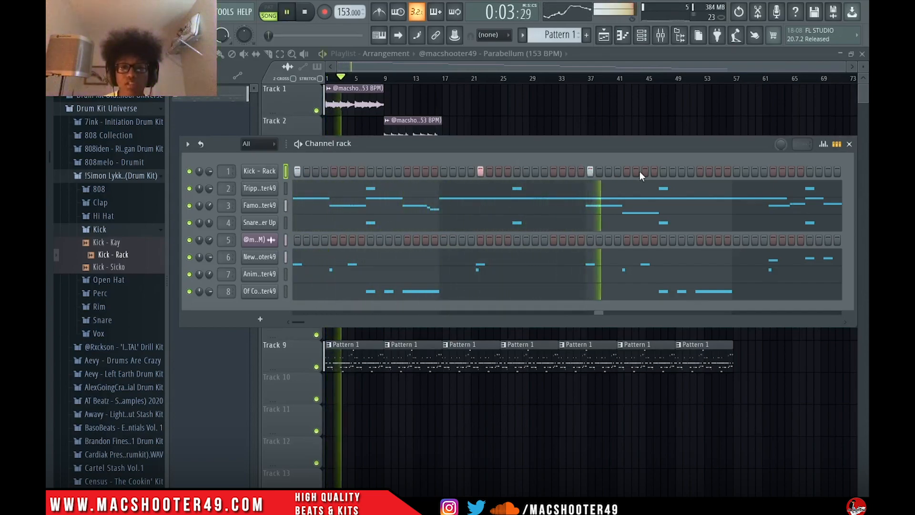
Add a one-beat C5 kick note on beat 2 of bar 4 in the piano roll and duplicate the kick pattern into bars 5 to 8.
{"action": "right_click", "coordinate": [265, 170]}
{"action": "left_click", "coordinate": [302, 171]}
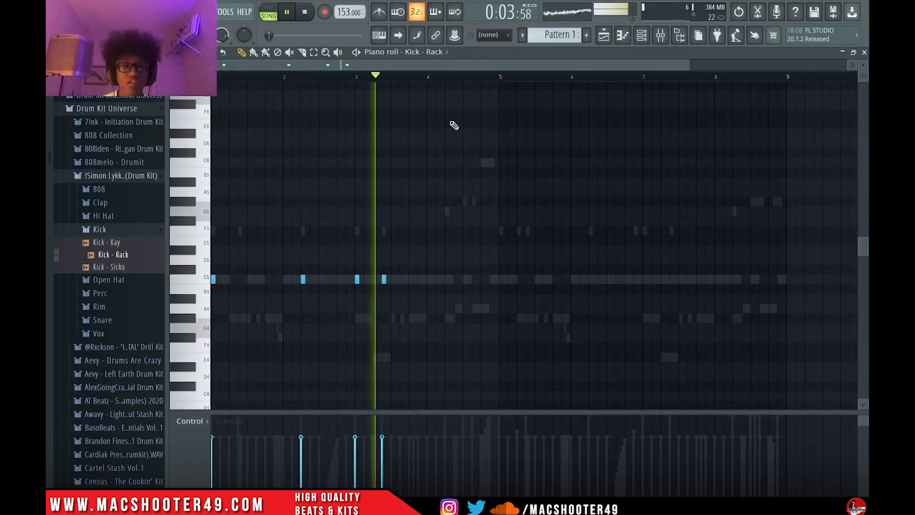
{"action": "left_click", "coordinate": [447, 279]}
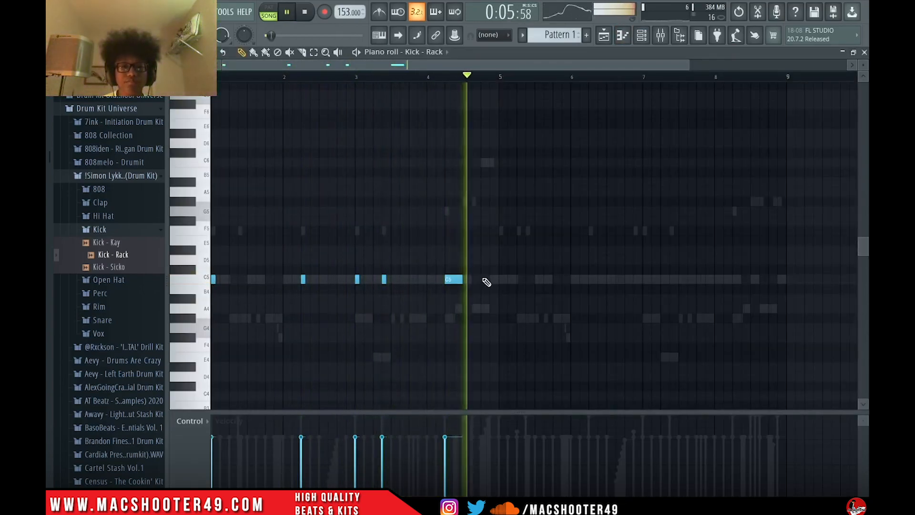
{"action": "key", "text": "ctrl+b"}
{"action": "key", "text": "ctrl+d"}
{"action": "key", "text": "Escape"}
Stop playback and lower the kick's fader on mixer Insert 1 to about -1.8 dB.
{"action": "key", "text": "space"}
{"action": "left_click", "coordinate": [667, 38]}
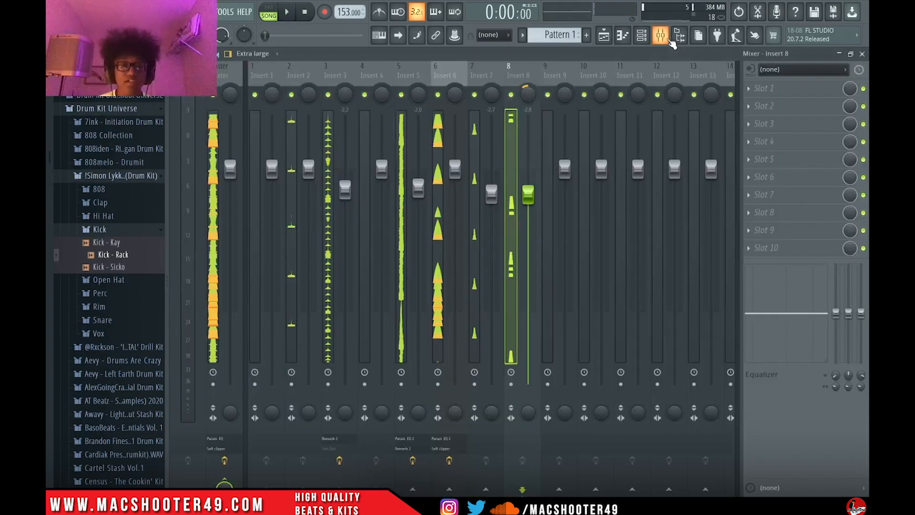
{"action": "left_click_drag", "start_coordinate": [272, 167], "coordinate": [272, 185]}
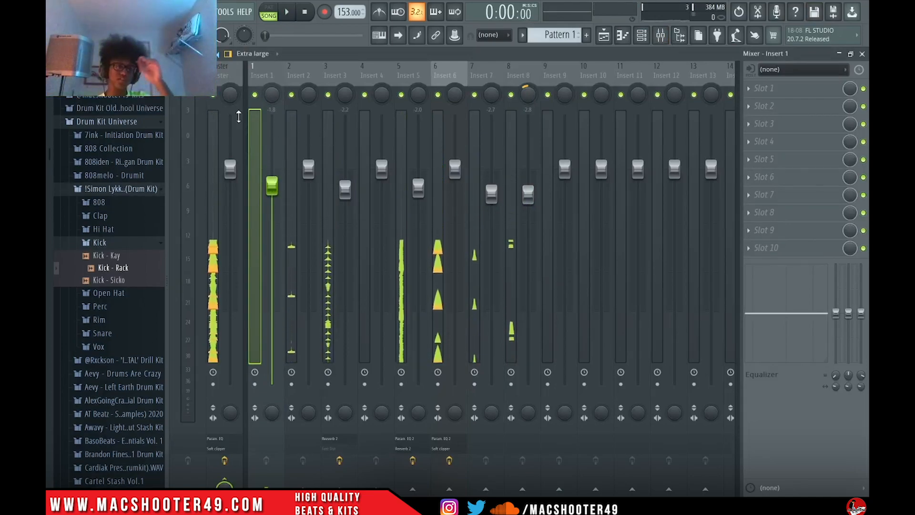
Examine the Fruity soft clipper and Fruity parametric EQ settings on the master track.
{"action": "left_click", "coordinate": [225, 67]}
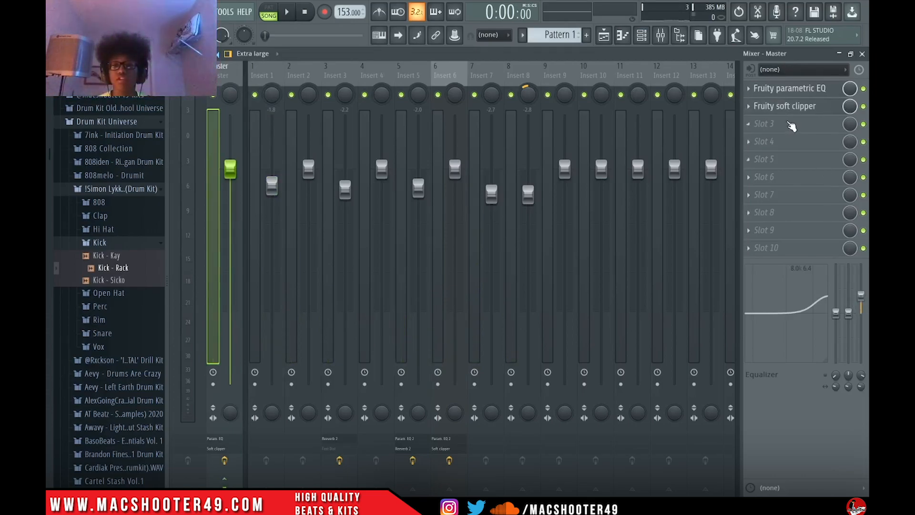
{"action": "left_click", "coordinate": [793, 106]}
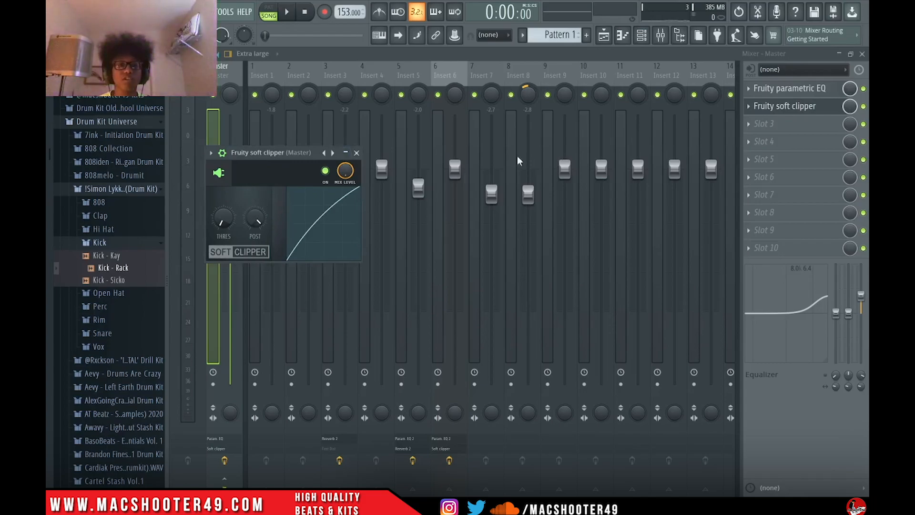
{"action": "left_click", "coordinate": [790, 106]}
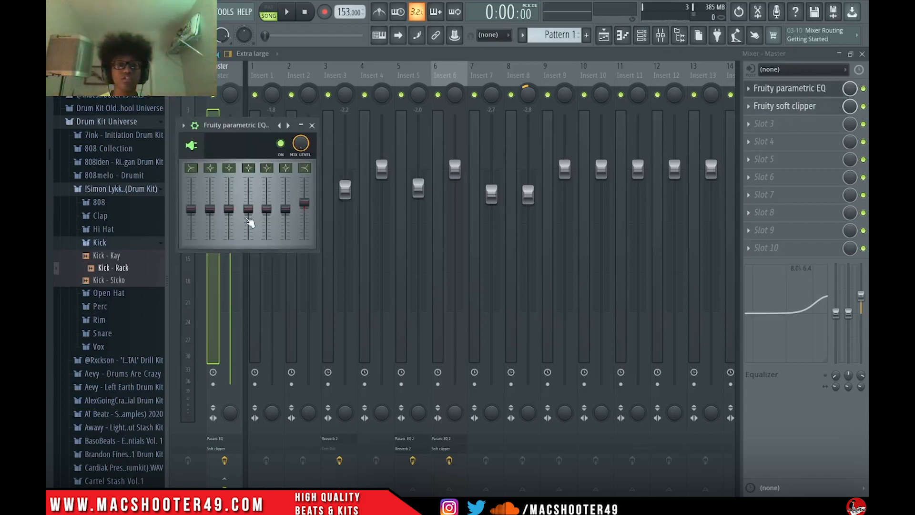
{"action": "left_click", "coordinate": [817, 87]}
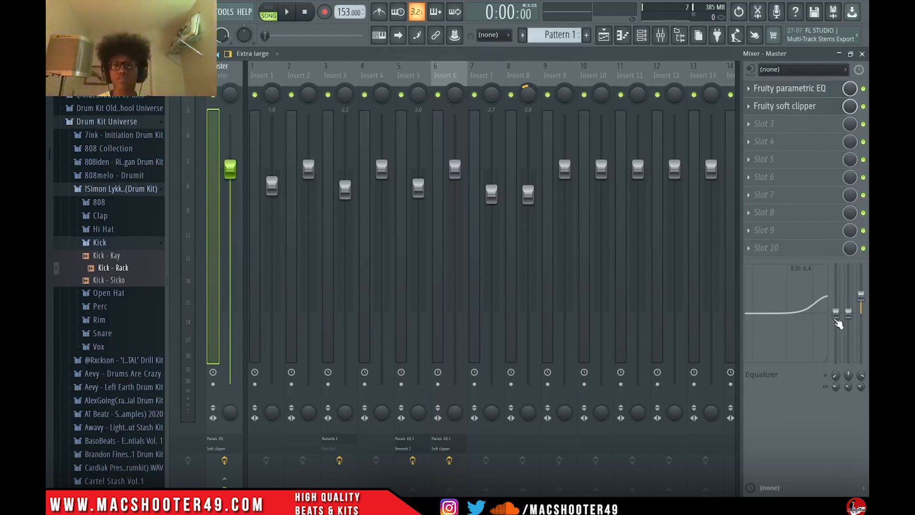
Nudge the master track's low equalizer band during playback and reopen its Fruity soft clipper.
{"action": "key", "text": "space"}
{"action": "left_click_drag", "start_coordinate": [835, 311], "coordinate": [836, 313]}
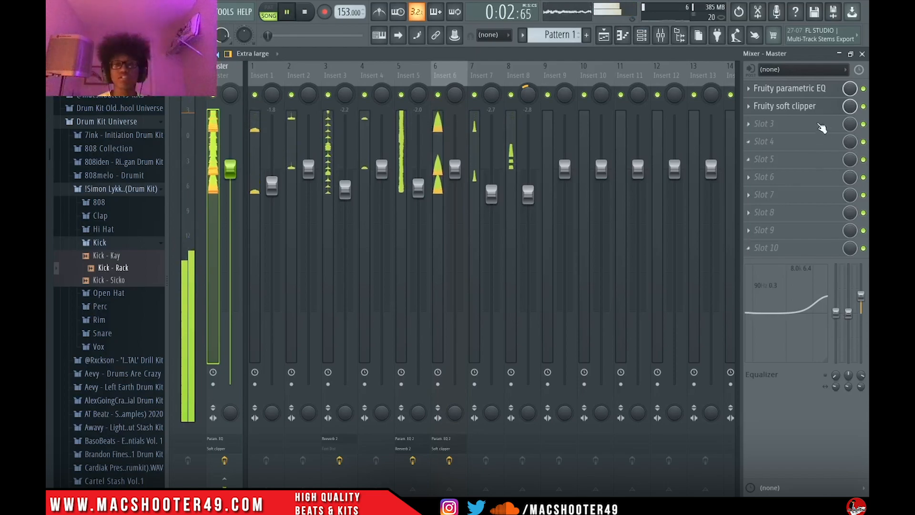
{"action": "key", "text": "space"}
{"action": "left_click", "coordinate": [817, 107]}
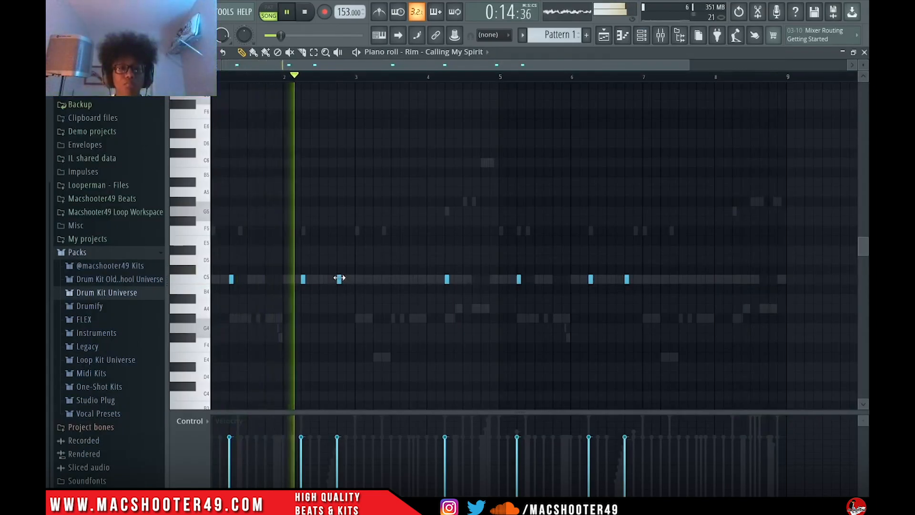
Delete the Rim - Calling My Spirit notes on beat 4 of bars 2 and 6 and beat 2 of bar 4.
{"action": "right_click", "coordinate": [338, 279]}
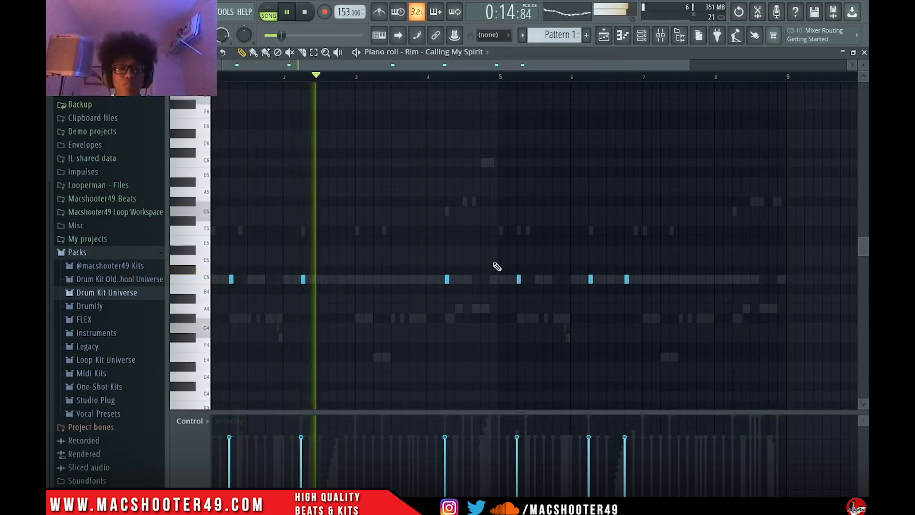
{"action": "right_click", "coordinate": [446, 279]}
{"action": "right_click", "coordinate": [627, 279]}
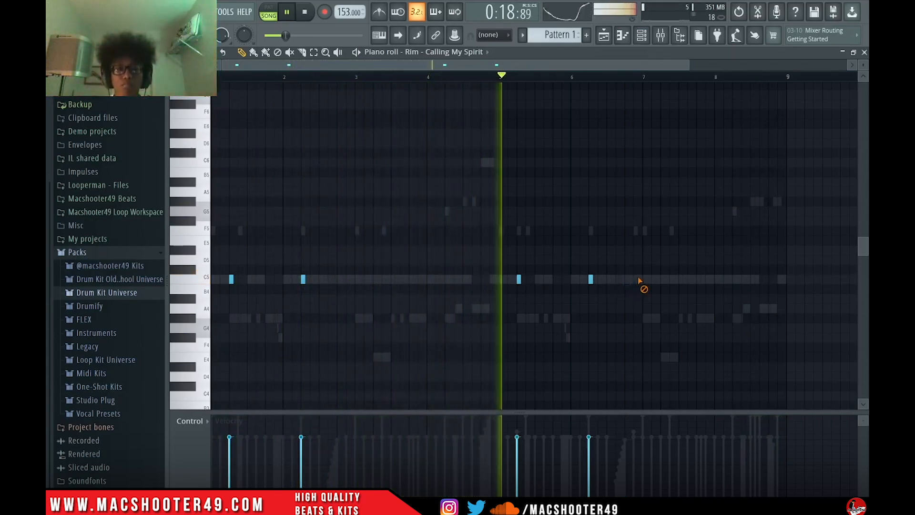
{"action": "key", "text": "Escape"}
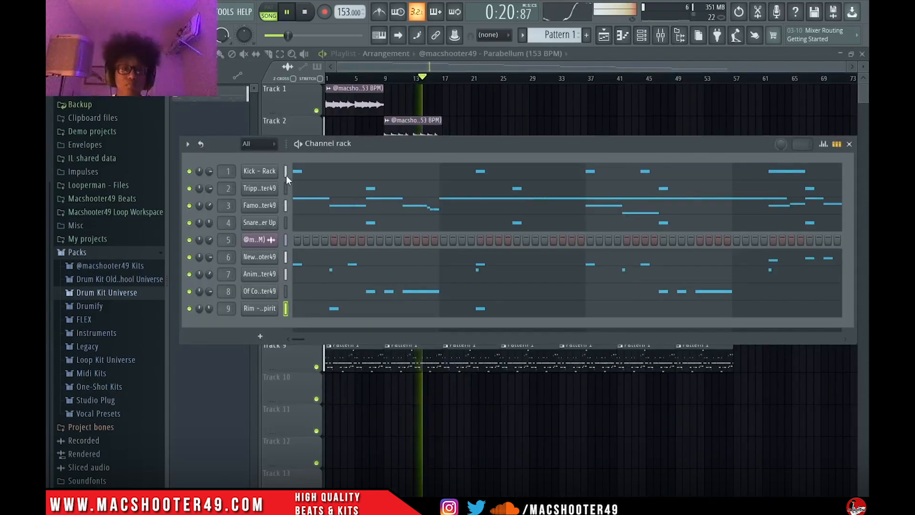
Color all selected channels with a gradient running from red for the first to green for the last.
{"action": "left_click", "coordinate": [187, 143]}
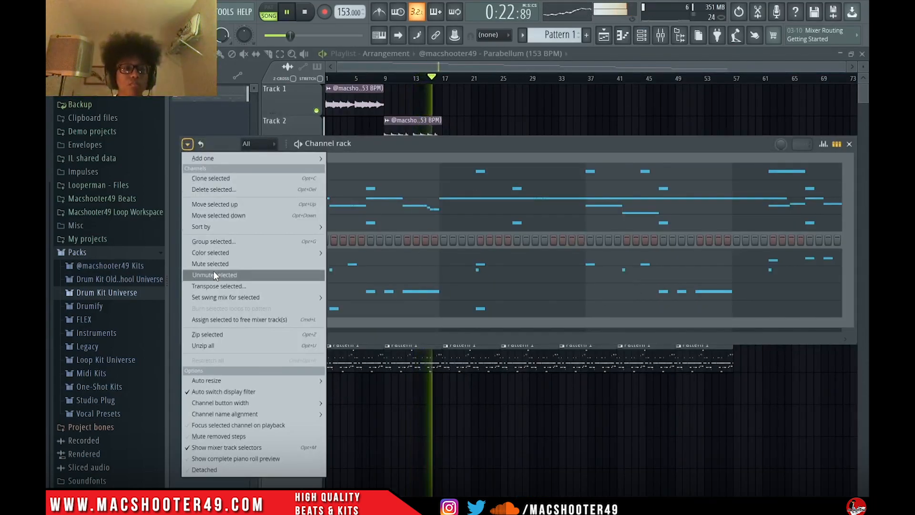
{"action": "mouse_move", "coordinate": [213, 252]}
{"action": "left_click", "coordinate": [349, 256]}
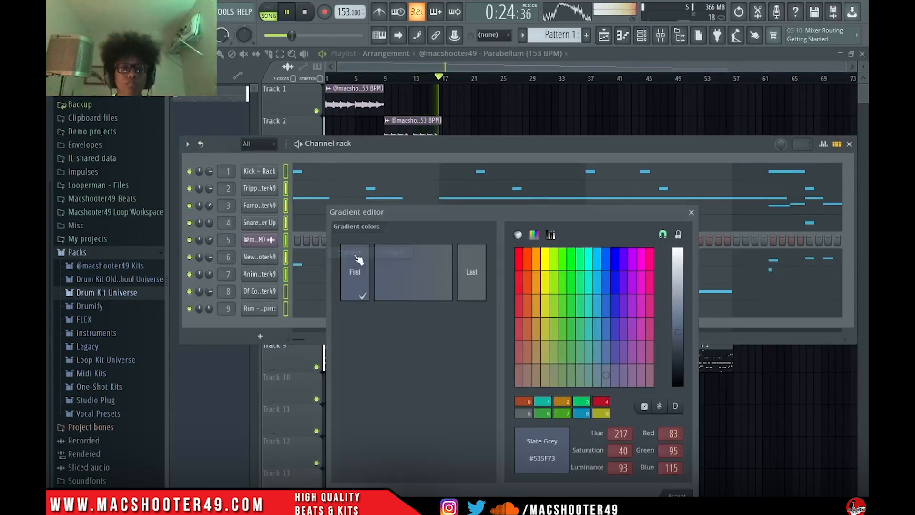
{"action": "left_click", "coordinate": [520, 289]}
{"action": "left_click", "coordinate": [471, 281]}
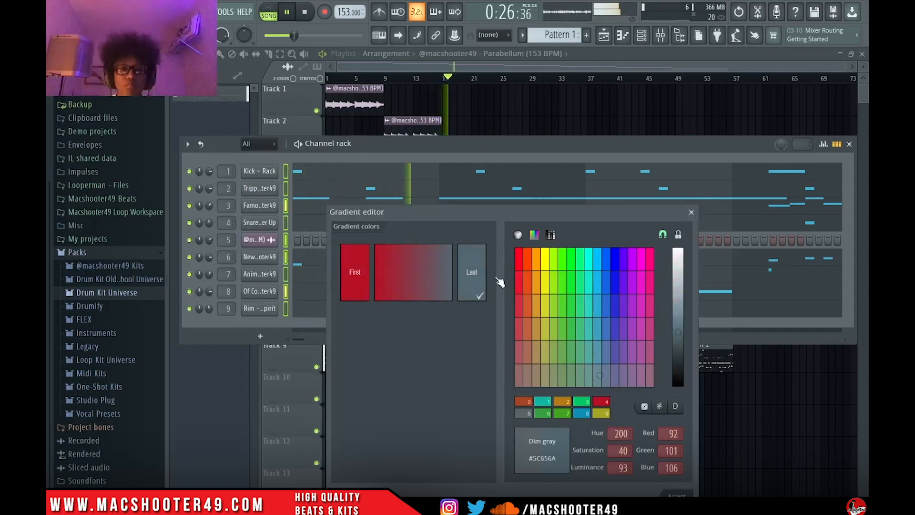
{"action": "left_click", "coordinate": [571, 282]}
{"action": "left_click", "coordinate": [677, 495]}
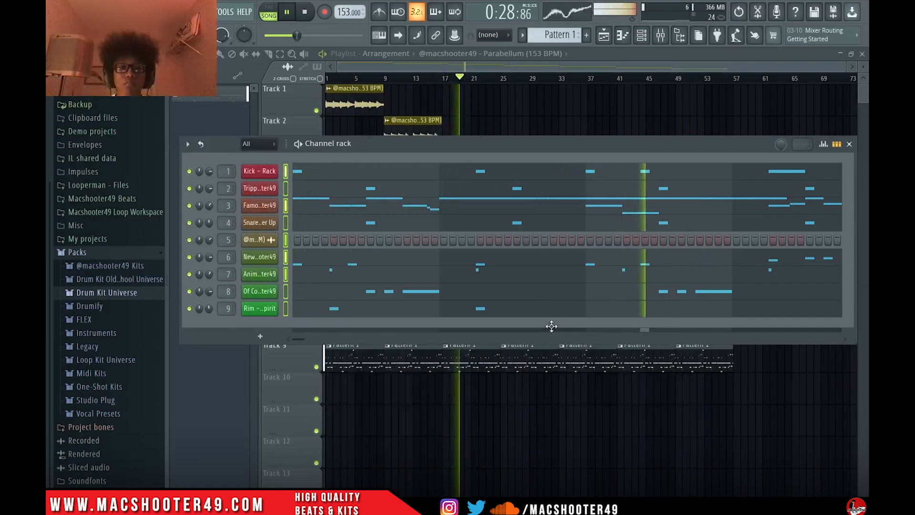
Stop playback, hide the channel rack to show the playlist and dismiss the desktop notification.
{"action": "key", "text": "space"}
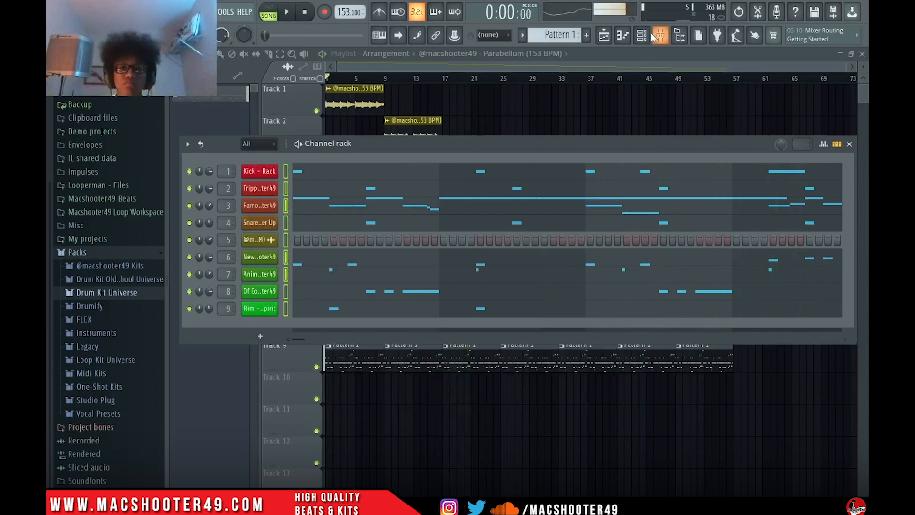
{"action": "left_click", "coordinate": [641, 35]}
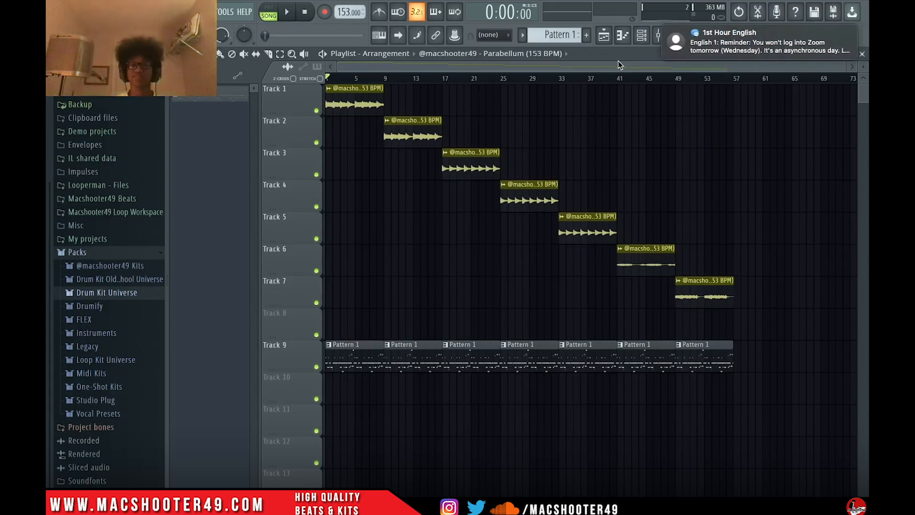
{"action": "left_click", "coordinate": [862, 53]}
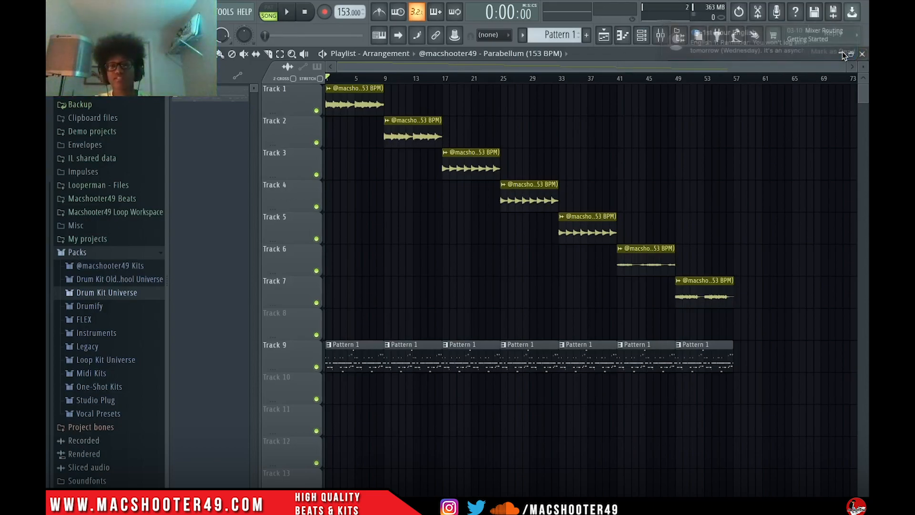